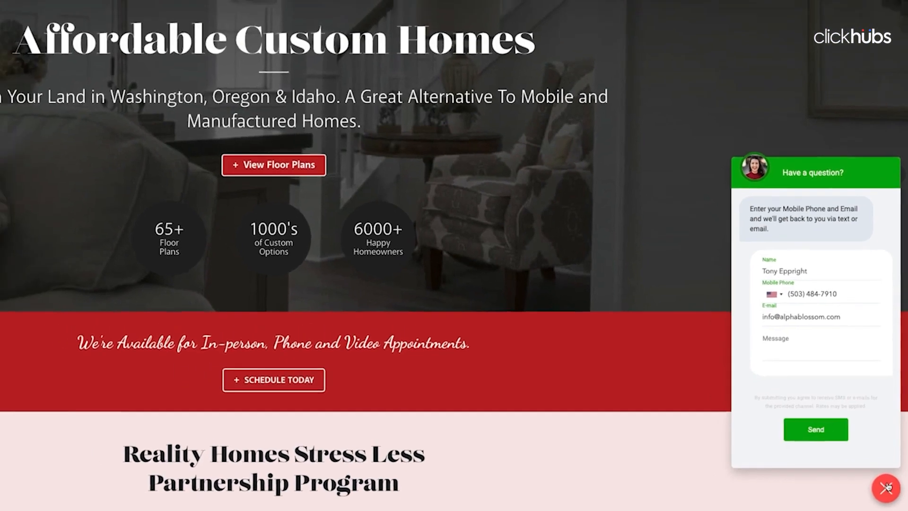
- Close the chat form on the Reality Homes example site to return to the ClickHubs dashboard
click(883, 487)
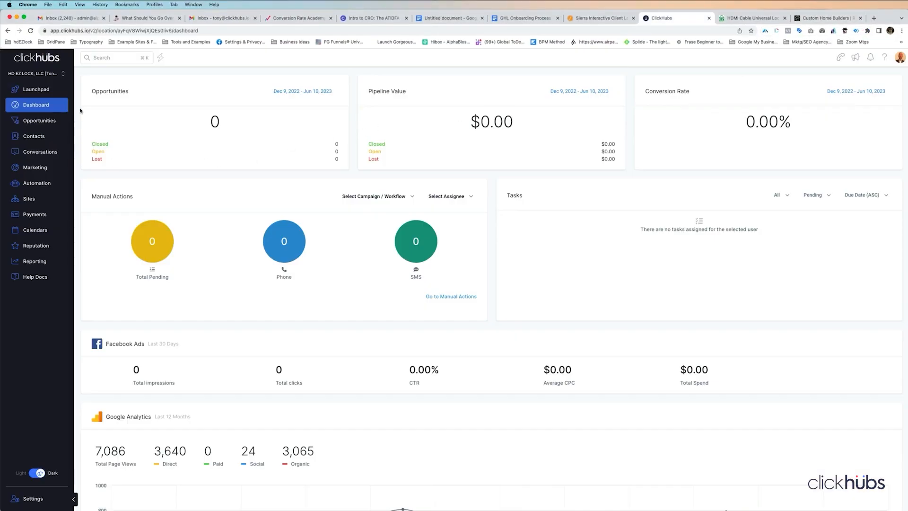
- Go to Sites and open its Chat Widget settings
click(29, 199)
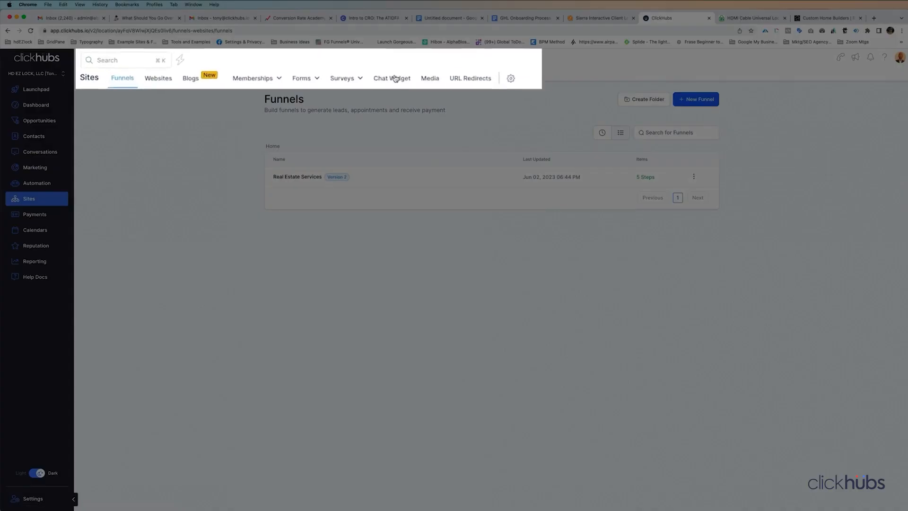
click(330, 72)
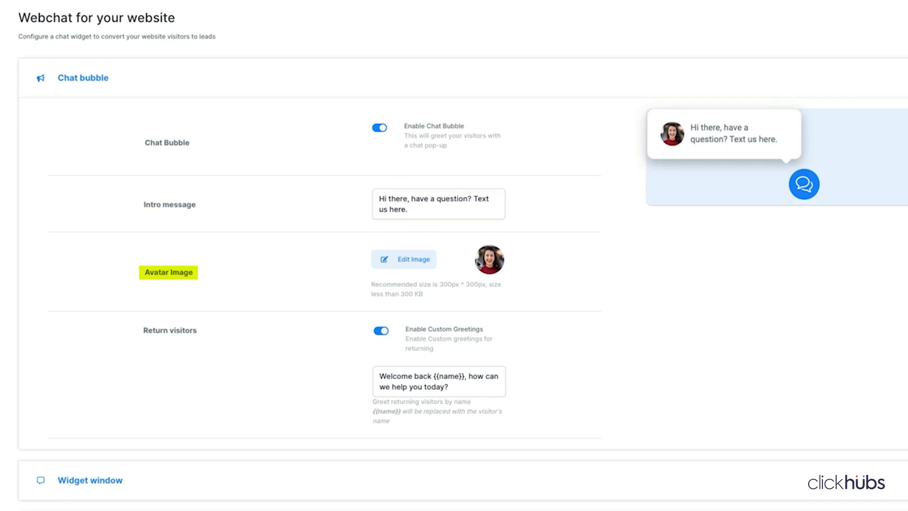
- Leave the avatar image unchanged and expand the Widget window settings
click(410, 258)
click(780, 452)
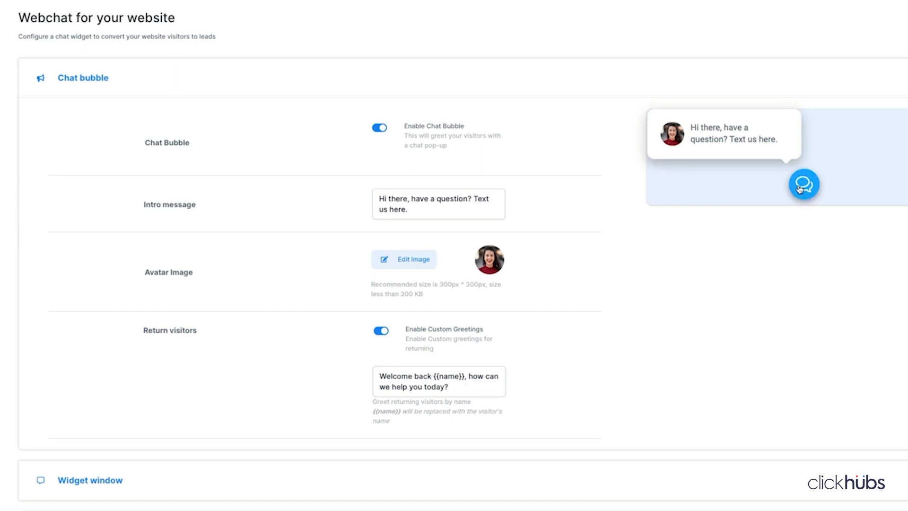
click(363, 483)
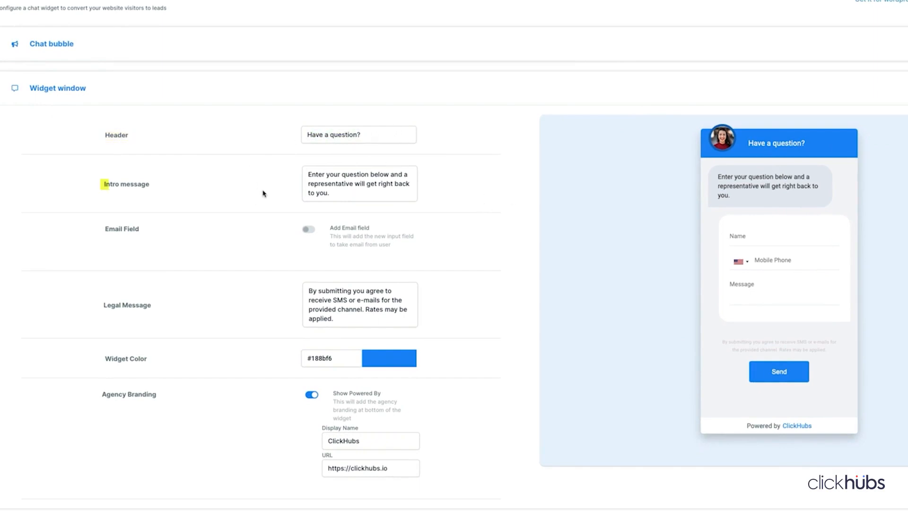
- Try adding 'mobile phone' to the intro message, then remove it again
click(332, 194)
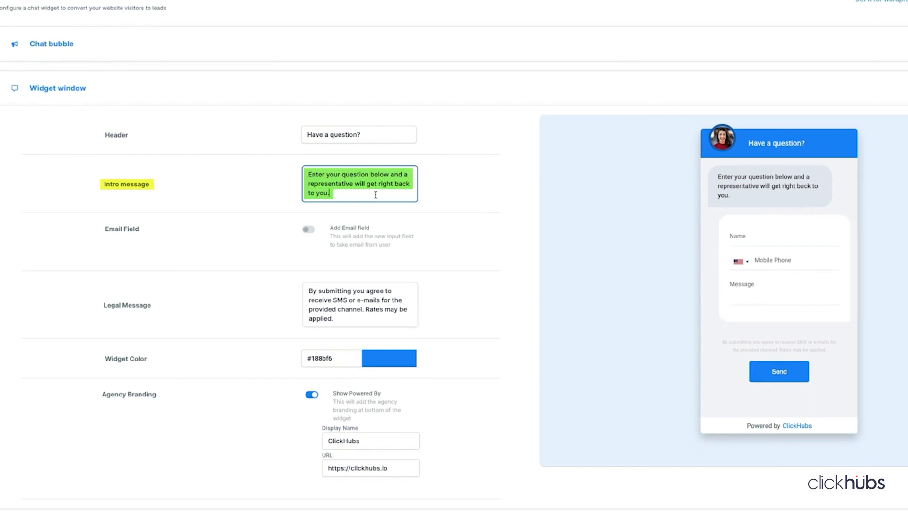
click(342, 174)
text(mobile phone)
key(BackSpace)
key(BackSpace)
key(BackSpace)
key(BackSpace)
key(BackSpace)
key(BackSpace)
key(BackSpace)
key(BackSpace)
key(BackSpace)
key(BackSpace)
key(BackSpace)
key(BackSpace)
key(BackSpace)
- Turn on the E-mail field in the widget form
click(310, 230)
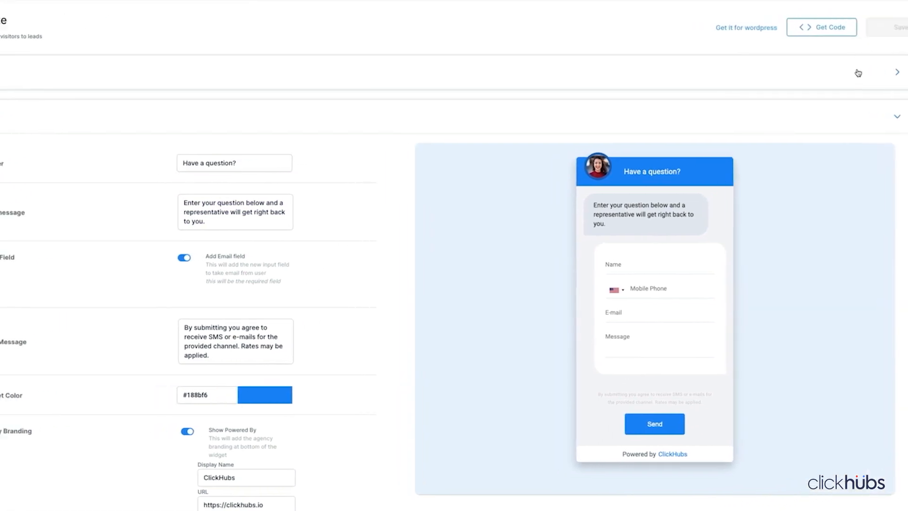
click(304, 71)
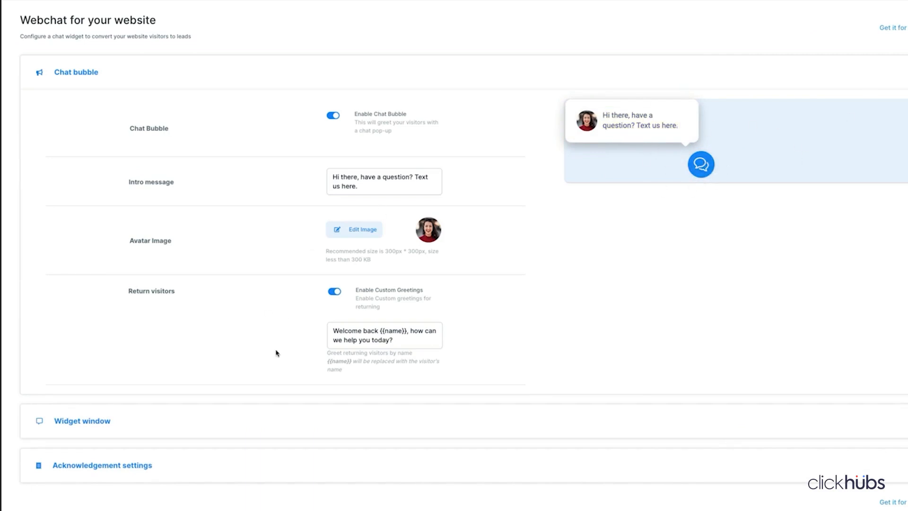
click(332, 422)
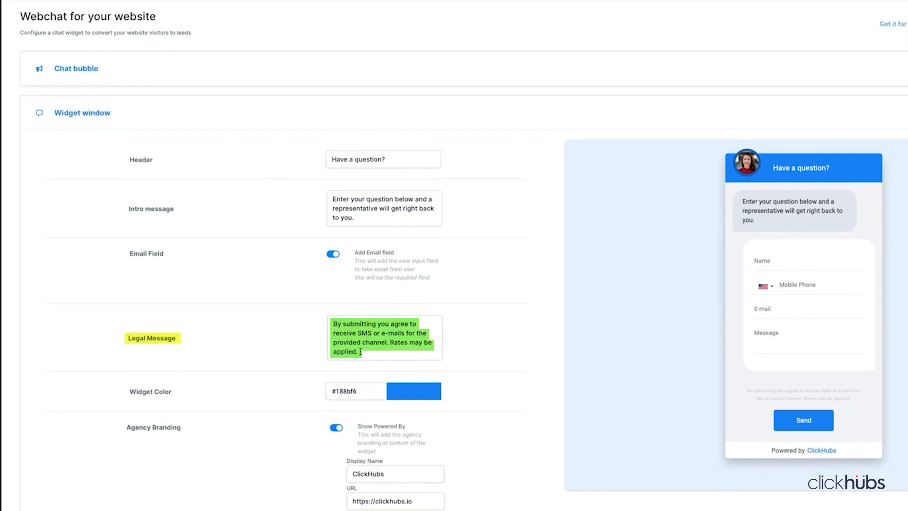
click(332, 255)
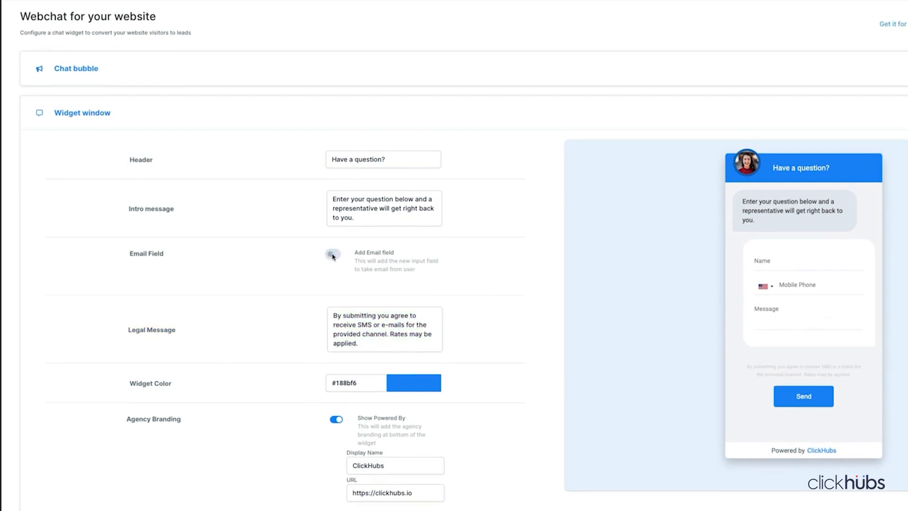
click(338, 255)
- Review the legal message about SMS or e-mail consent
drag(332, 323, 386, 353)
click(376, 358)
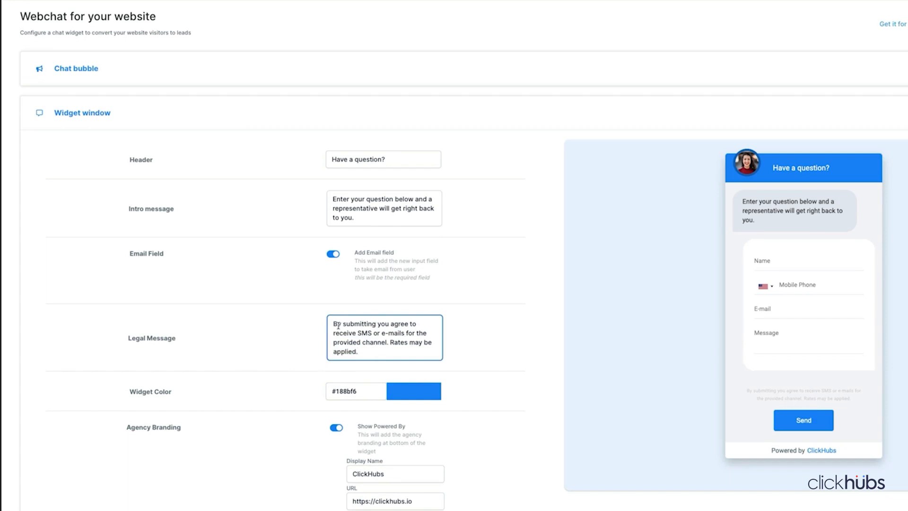
drag(333, 323, 364, 352)
click(365, 351)
scroll(535, 298, down, 2)
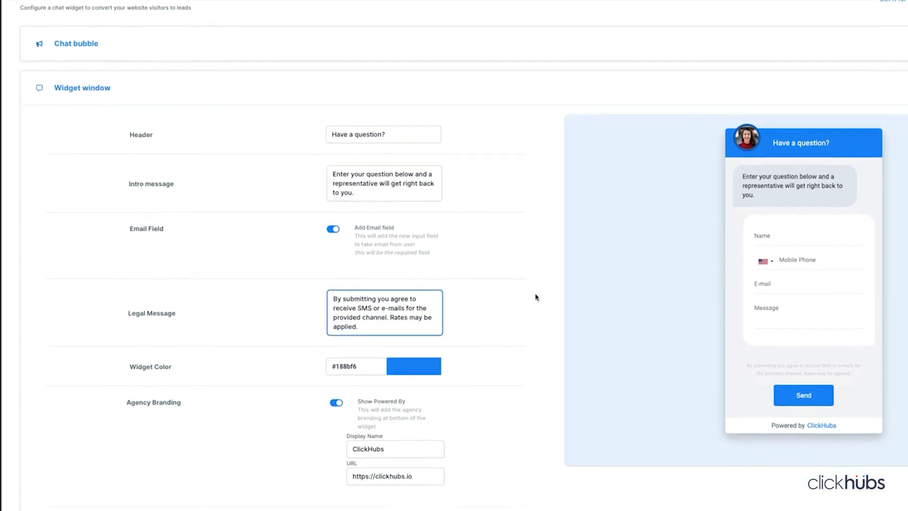
- Keep widget colour #188BF6 and the Powered by ClickHubs footer enabled
click(417, 317)
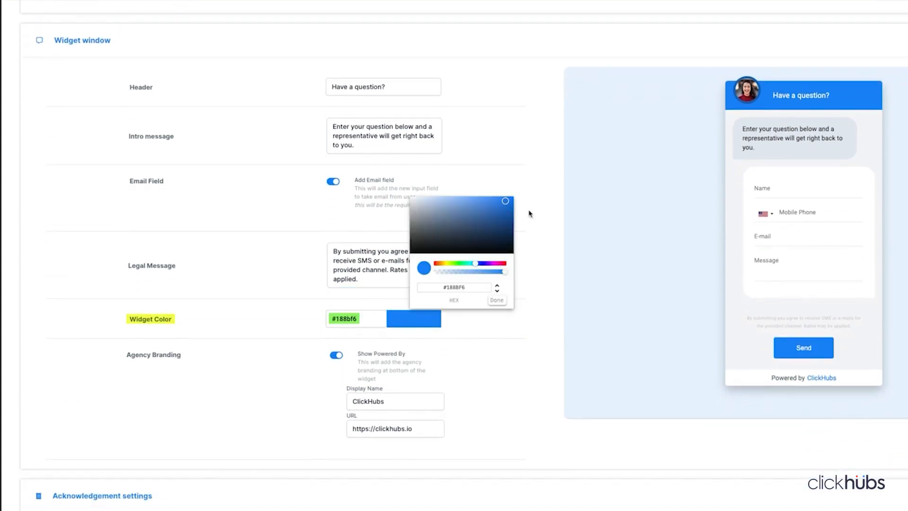
click(494, 301)
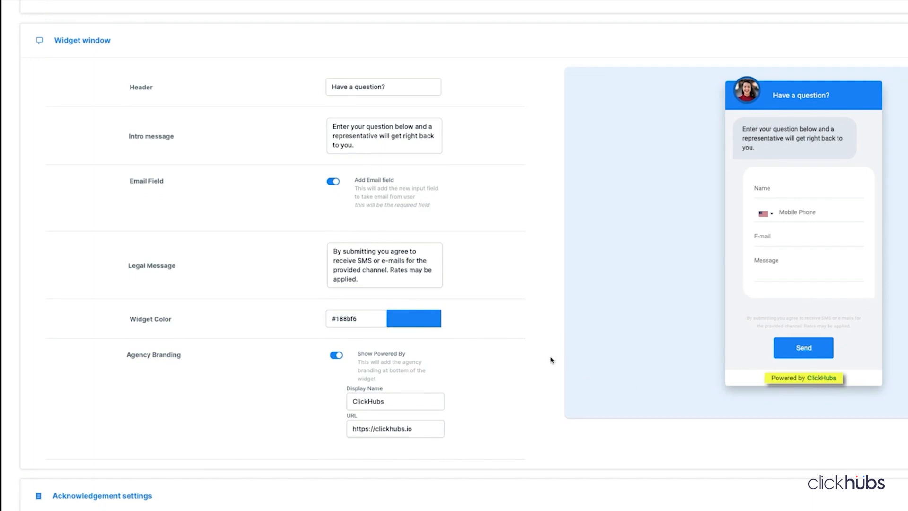
click(337, 358)
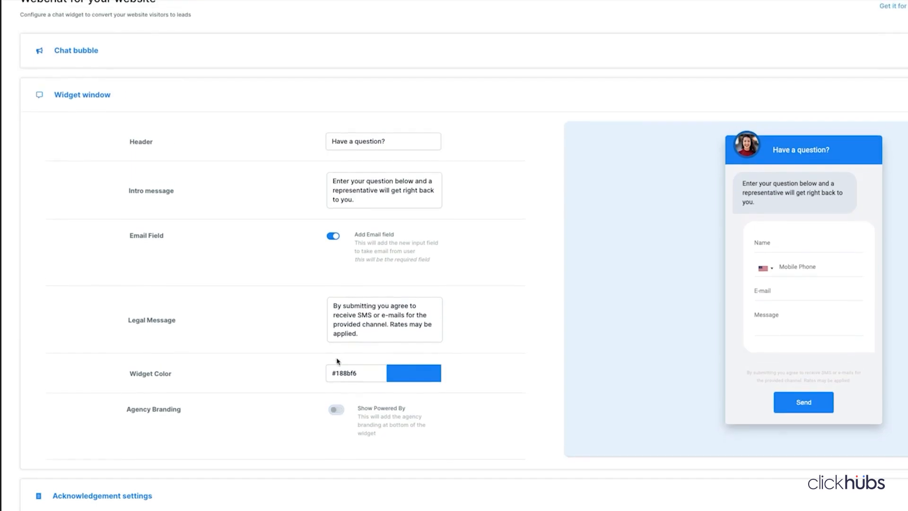
click(338, 409)
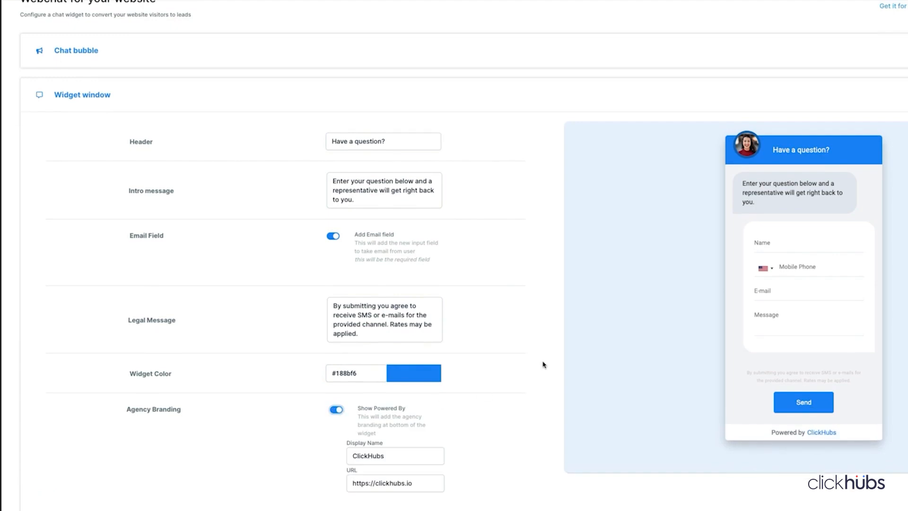
- Scroll down and expand the Acknowledgement settings
scroll(543, 364, down, 1)
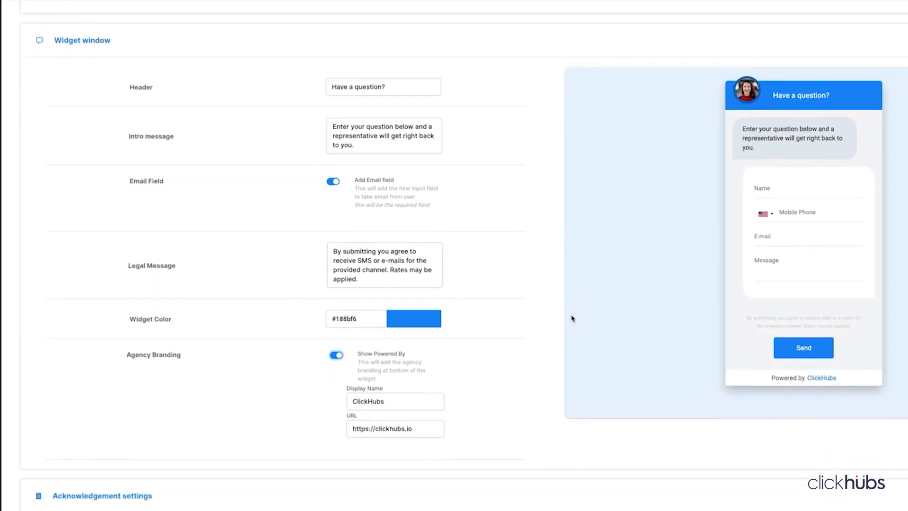
scroll(662, 293, down, 1)
click(392, 455)
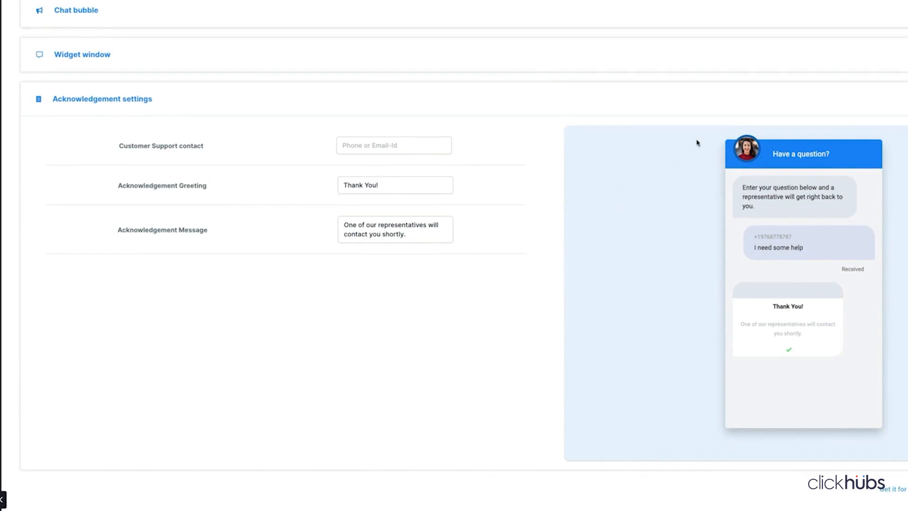
- Enter the company's admin e-mail address as the Customer Support contact
click(364, 144)
text(()
key(BackSpace)
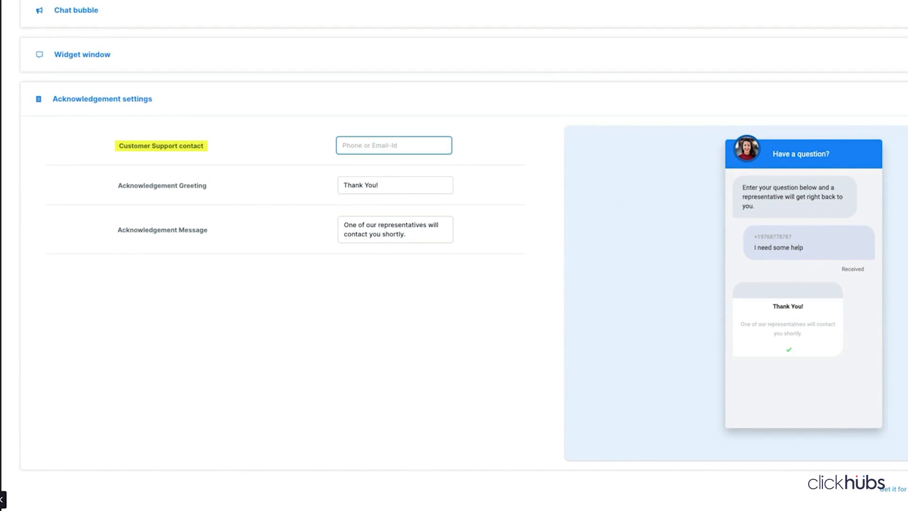
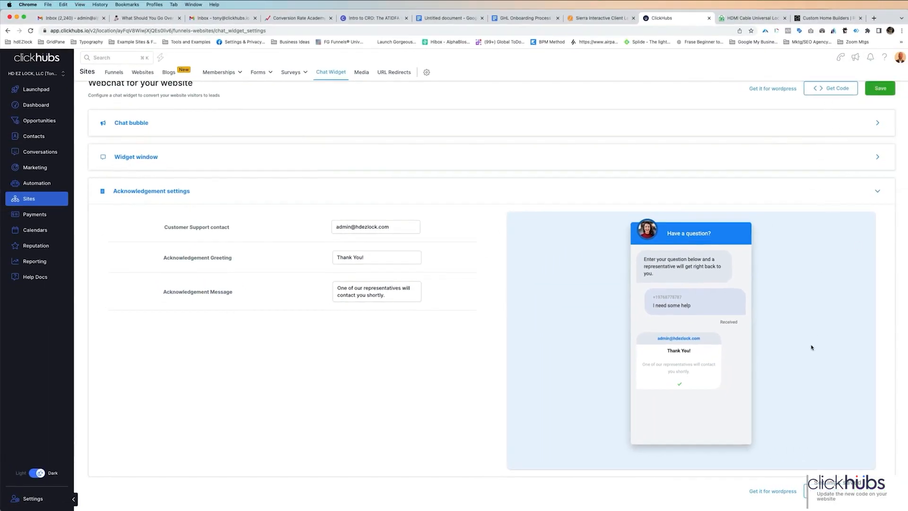
scroll(811, 347, up, 1)
click(752, 17)
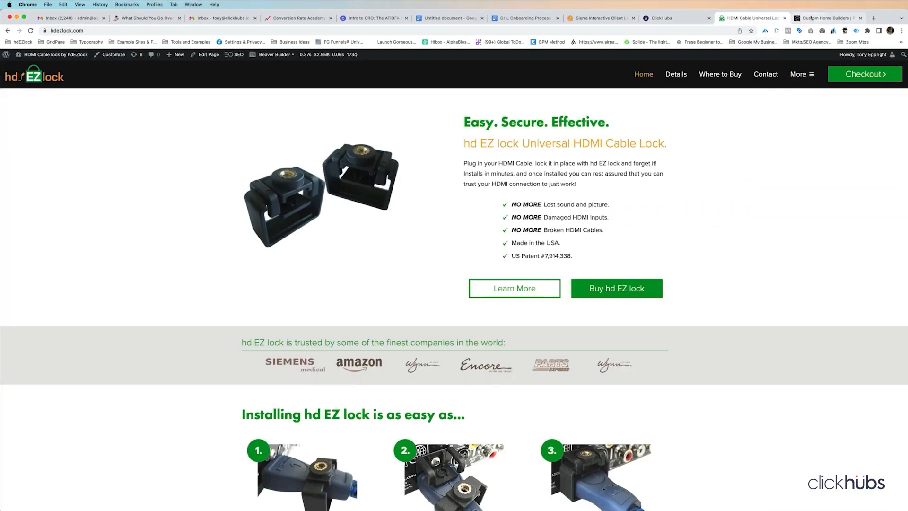
click(666, 18)
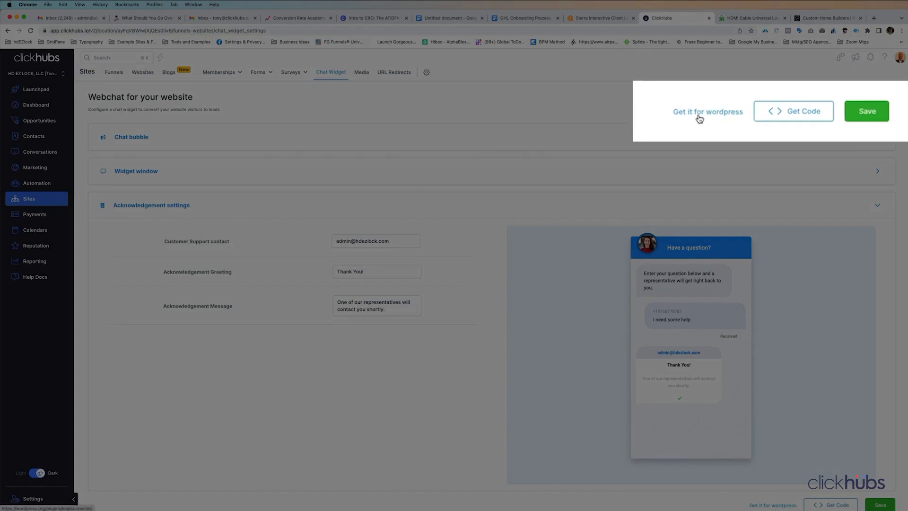
click(795, 112)
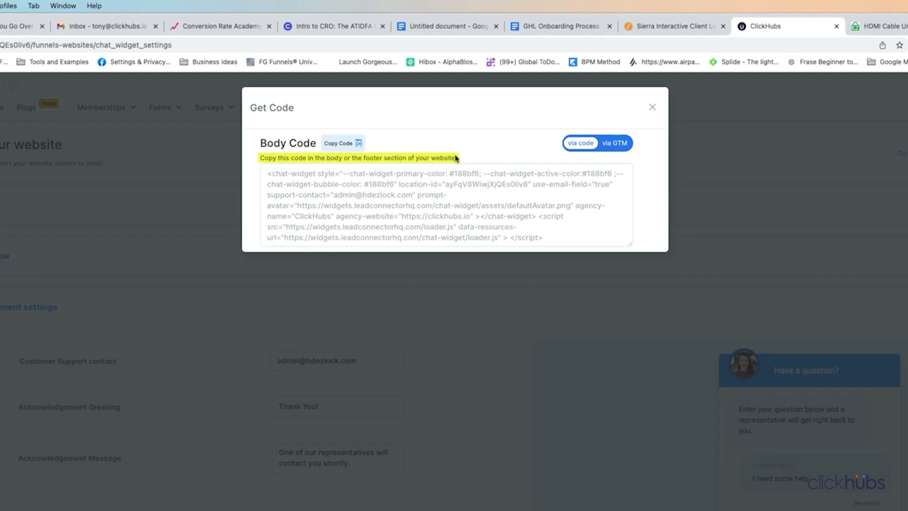
click(621, 147)
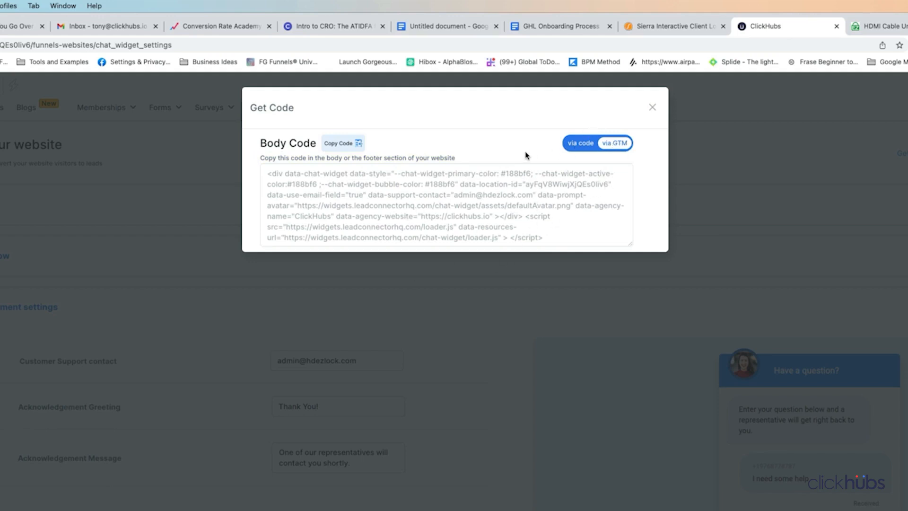
click(581, 143)
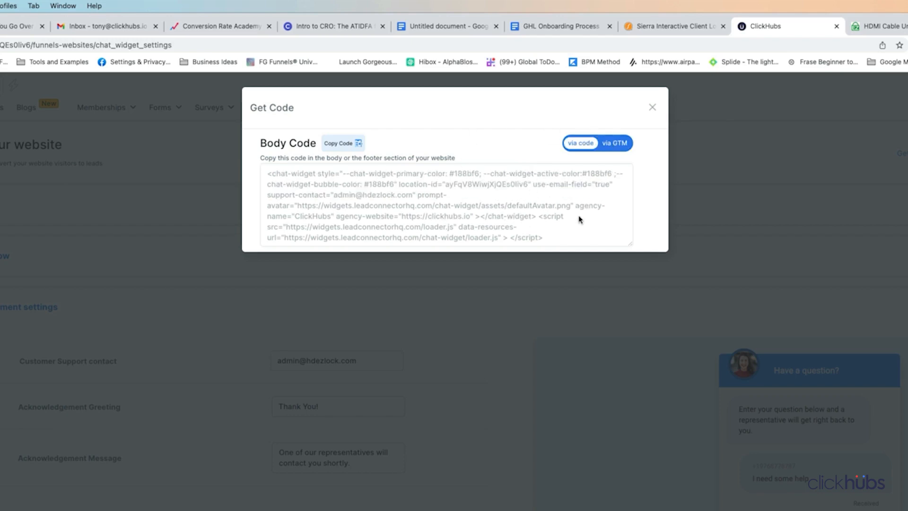
click(652, 107)
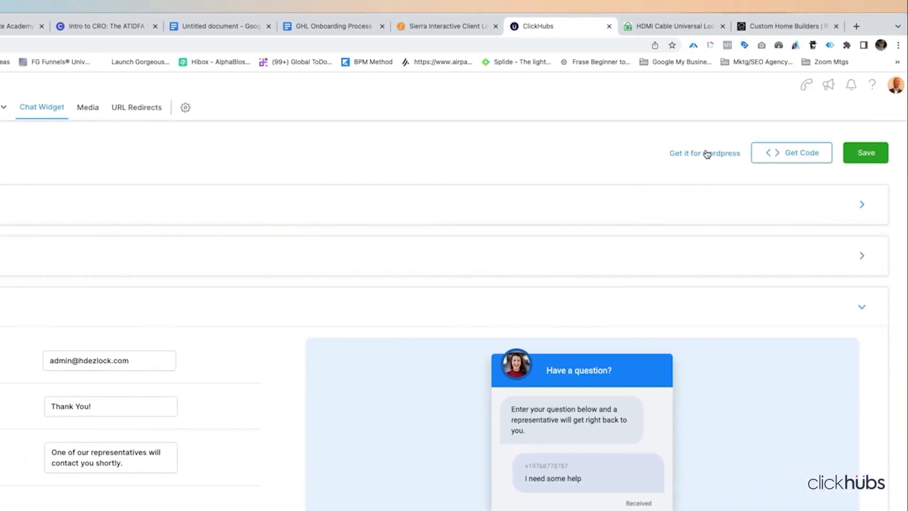
- Copy the LeadConnector plugin name and go to the hdezlock site's plugins list
click(708, 154)
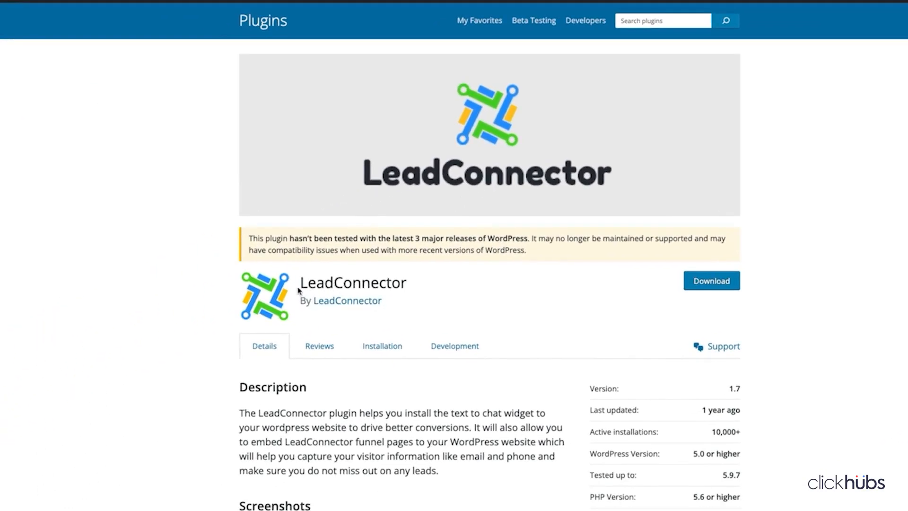
drag(299, 290, 406, 283)
key(super+c)
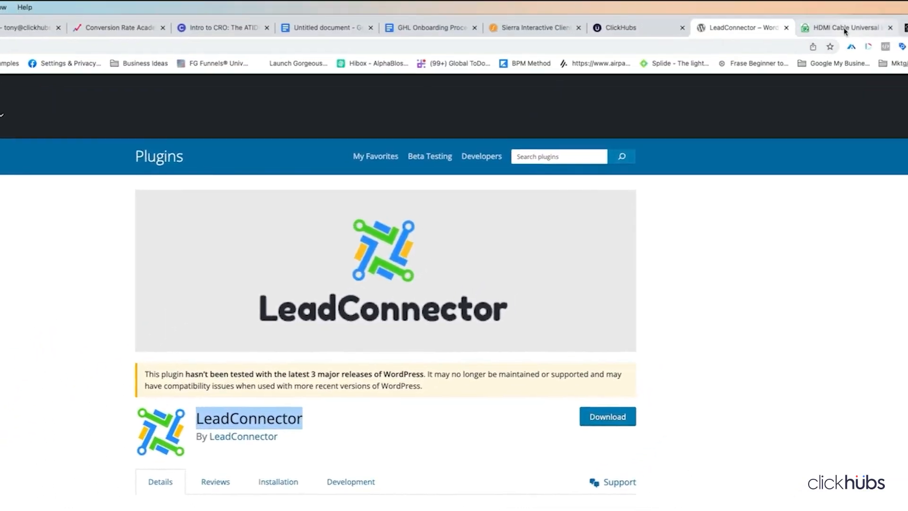
click(863, 27)
click(97, 86)
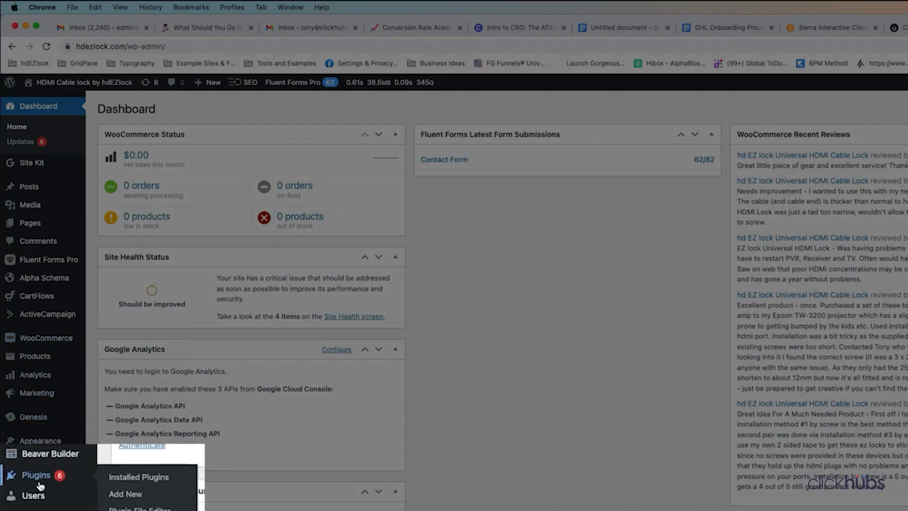
click(34, 477)
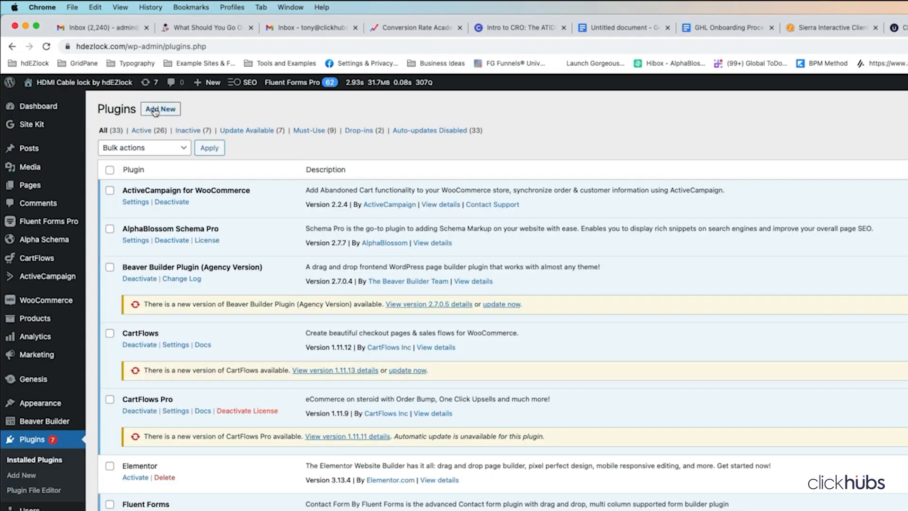
- Search for LeadConnector under Add New, then install and activate it
click(156, 111)
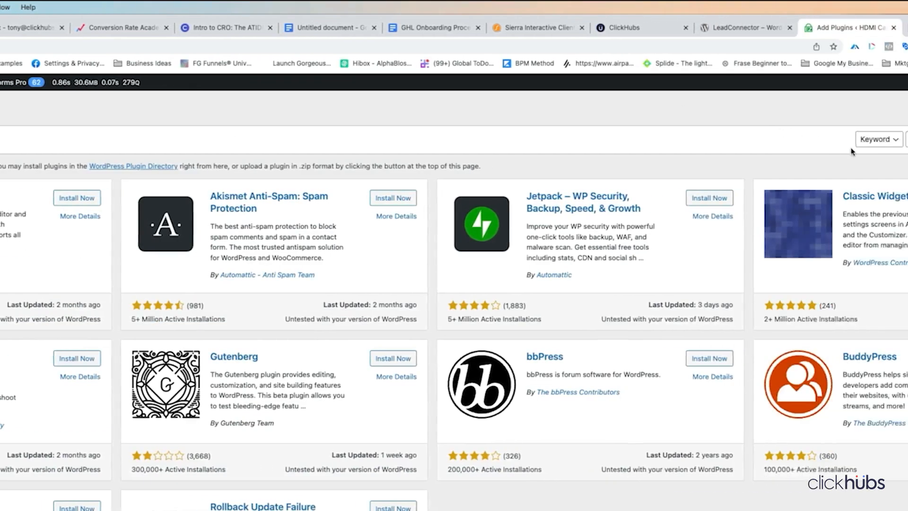
click(796, 139)
key(super+v)
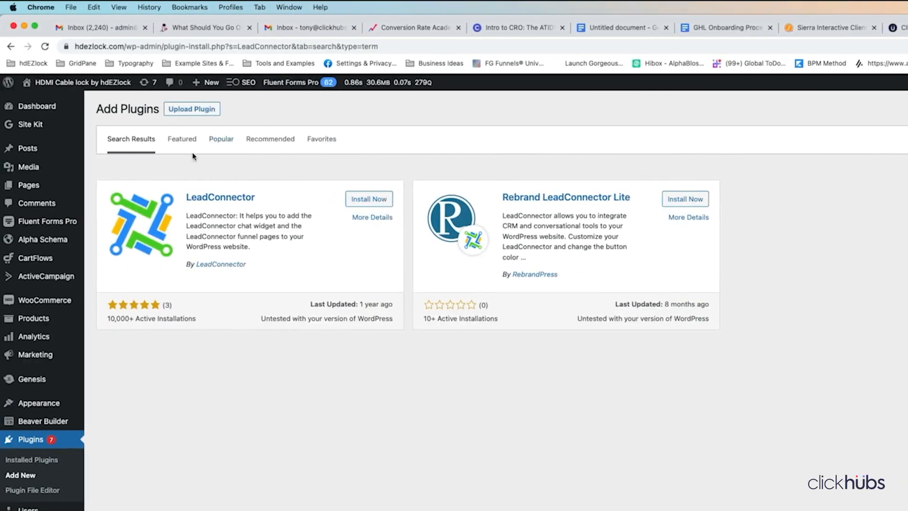
click(369, 201)
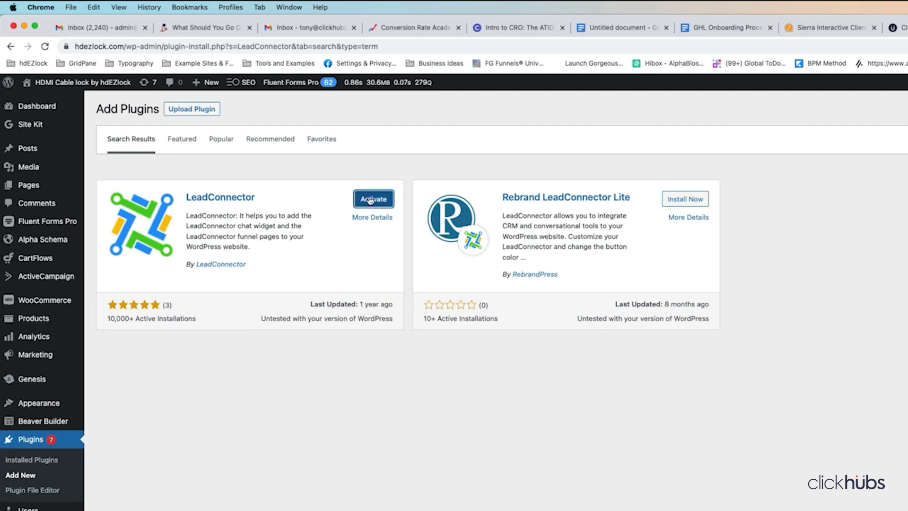
click(370, 199)
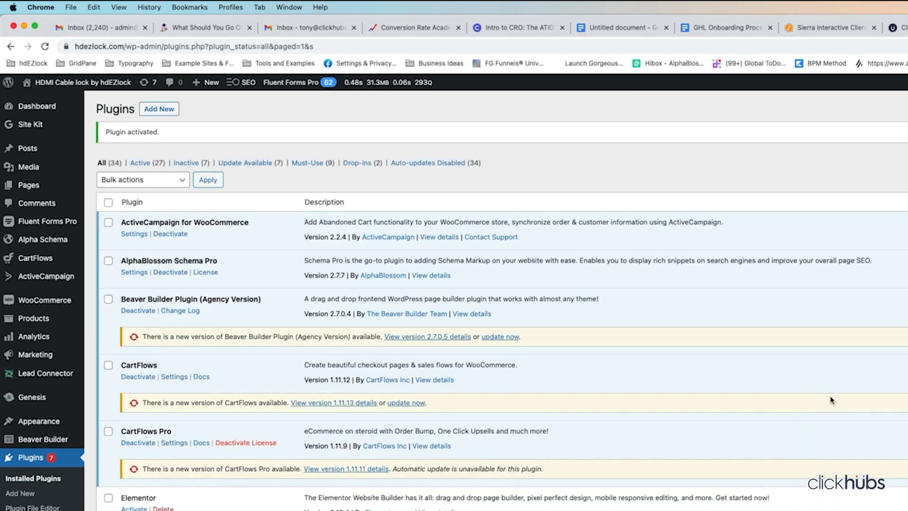
scroll(278, 322, down, 2)
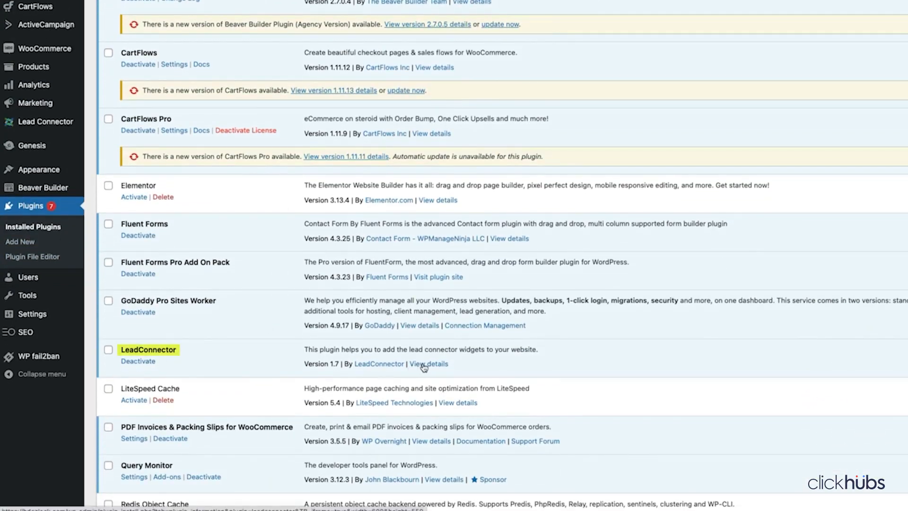
scroll(45, 160, up, 5)
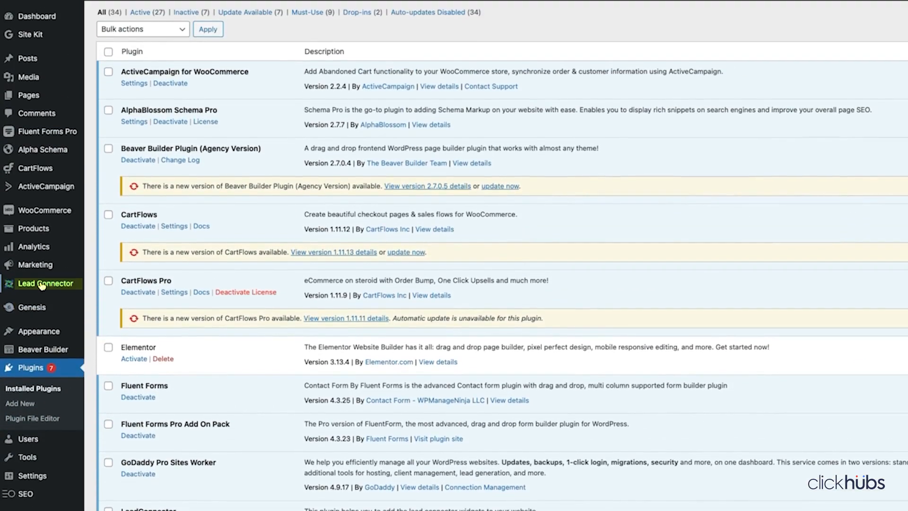
- Tick Enable Chat-widget in LeadConnector settings and go back to ClickHubs
click(42, 284)
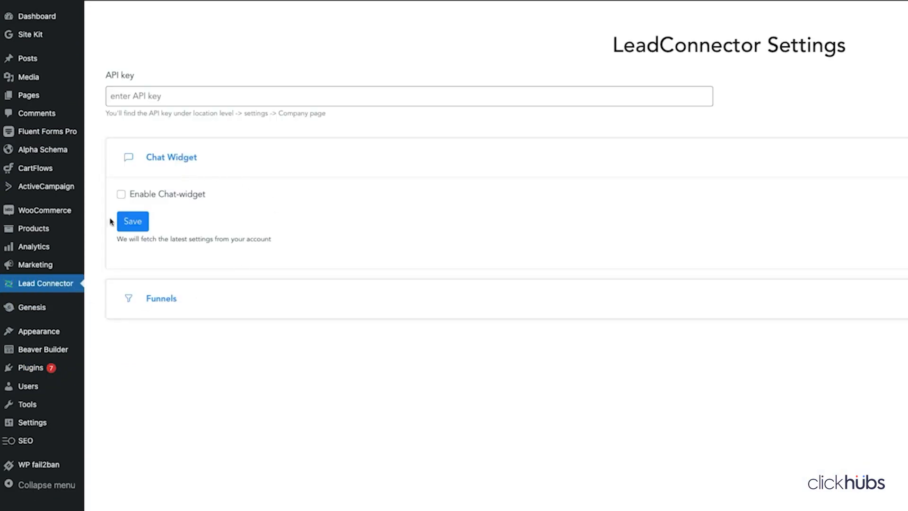
click(122, 195)
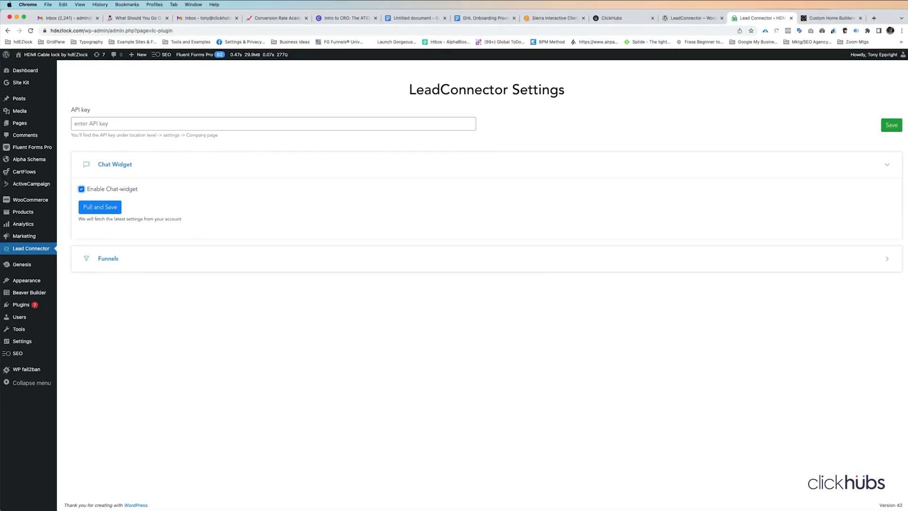
click(611, 18)
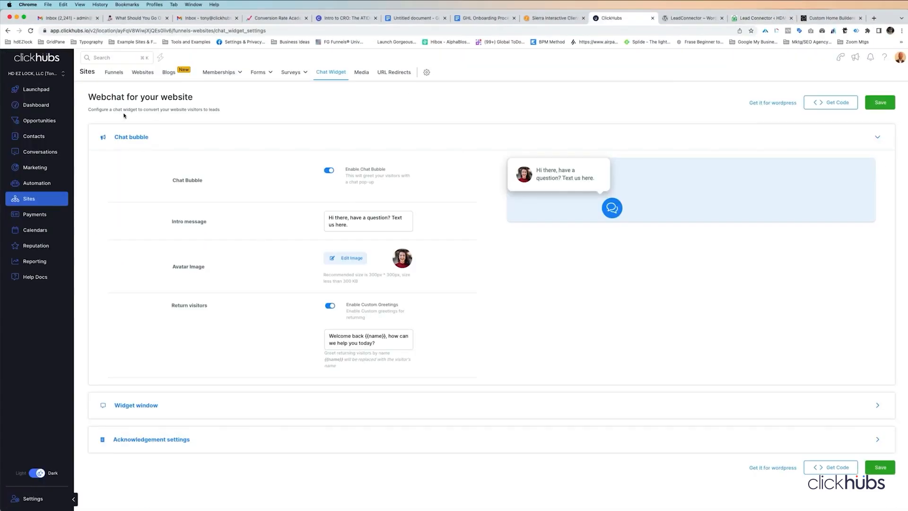
- Copy the location's API key from ClickHubs Business Profile settings
click(31, 498)
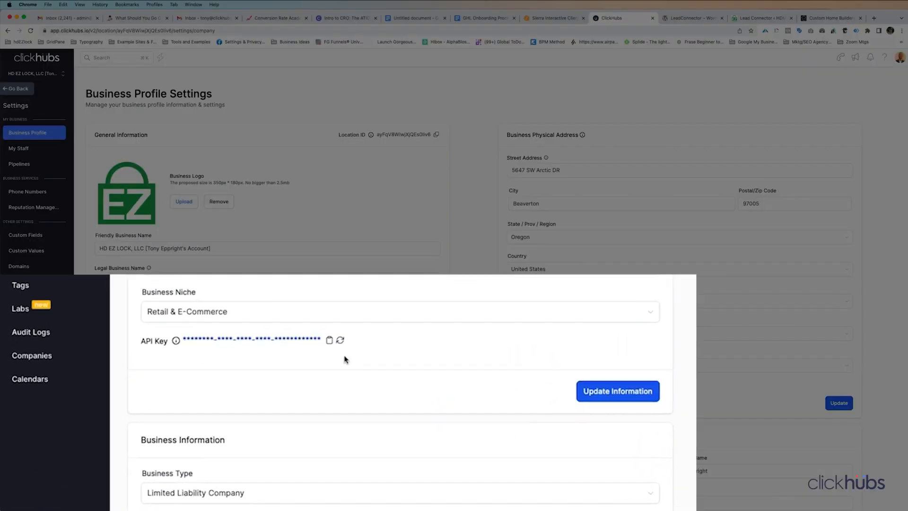
click(220, 397)
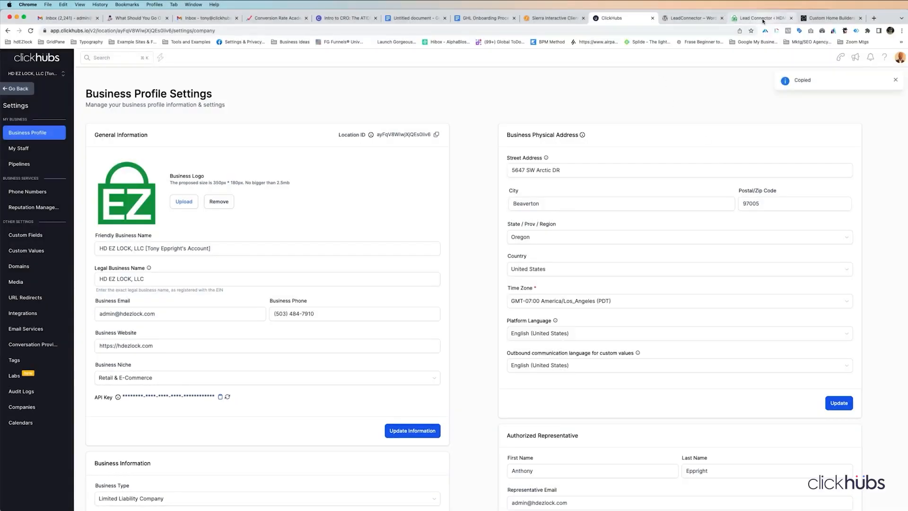
click(762, 19)
- Paste and save the API key in LeadConnector, then visit the live site
click(98, 126)
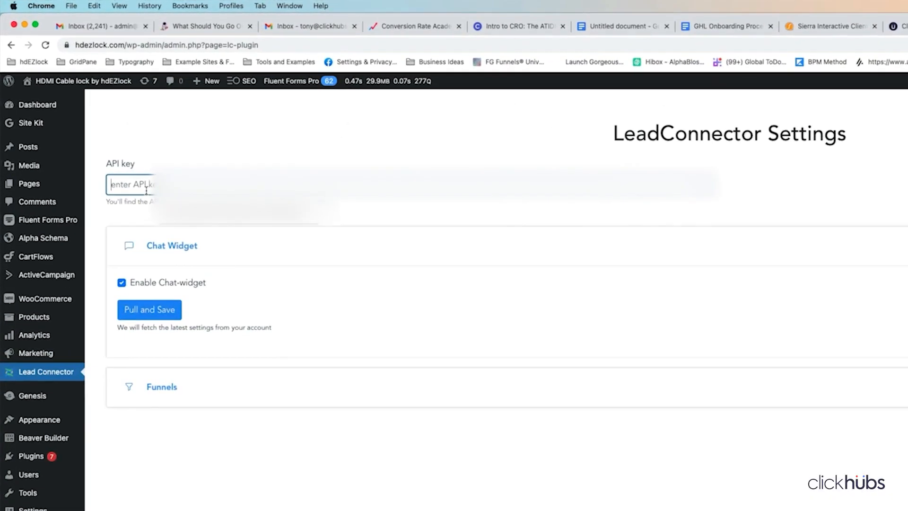
key(super+v)
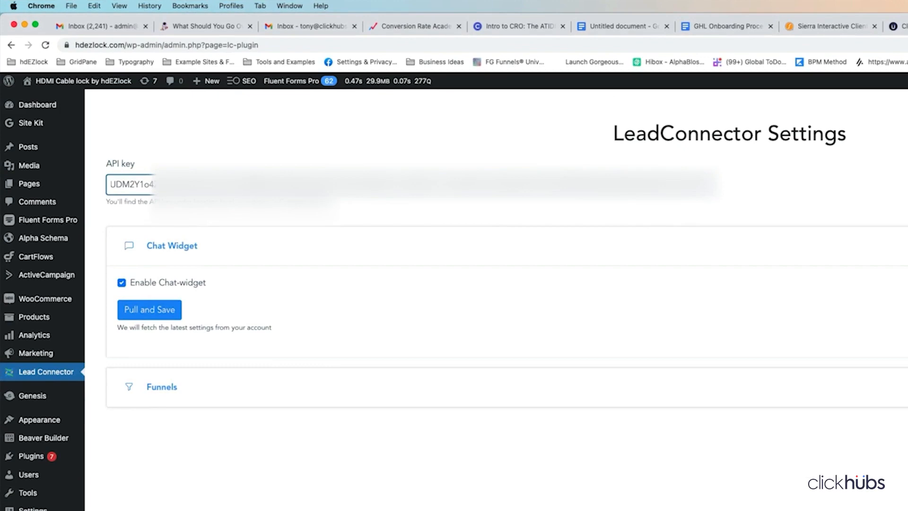
click(891, 194)
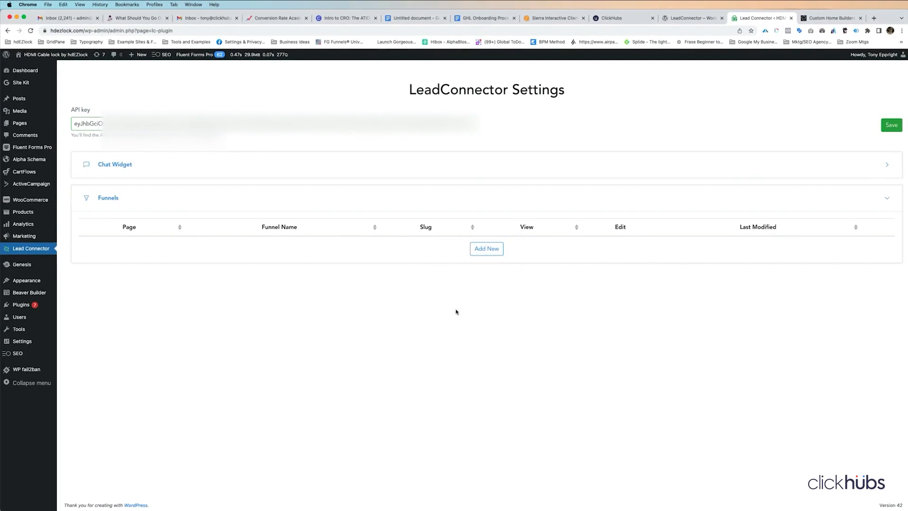
click(887, 199)
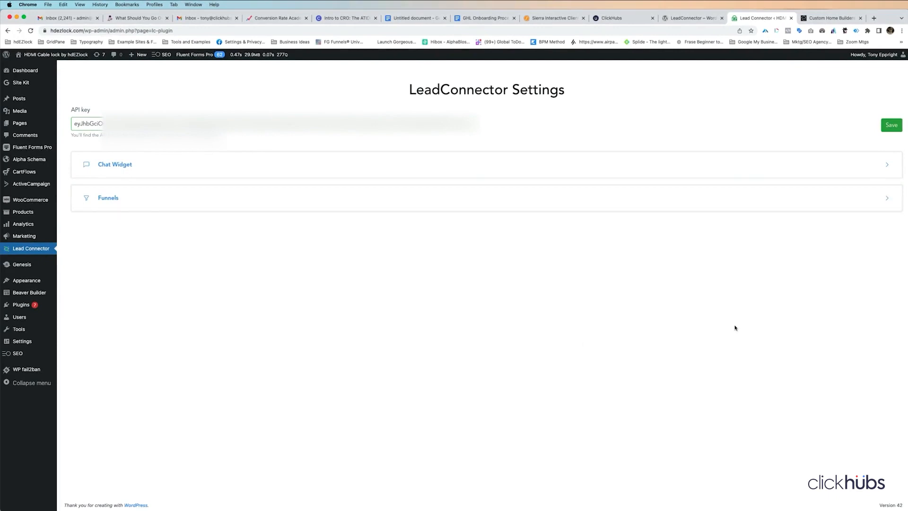
mouse_move(50, 60)
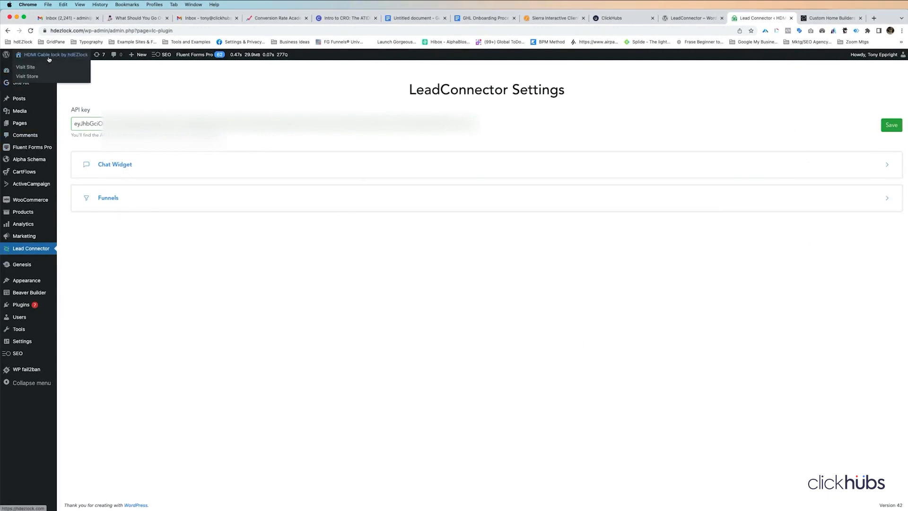
click(32, 69)
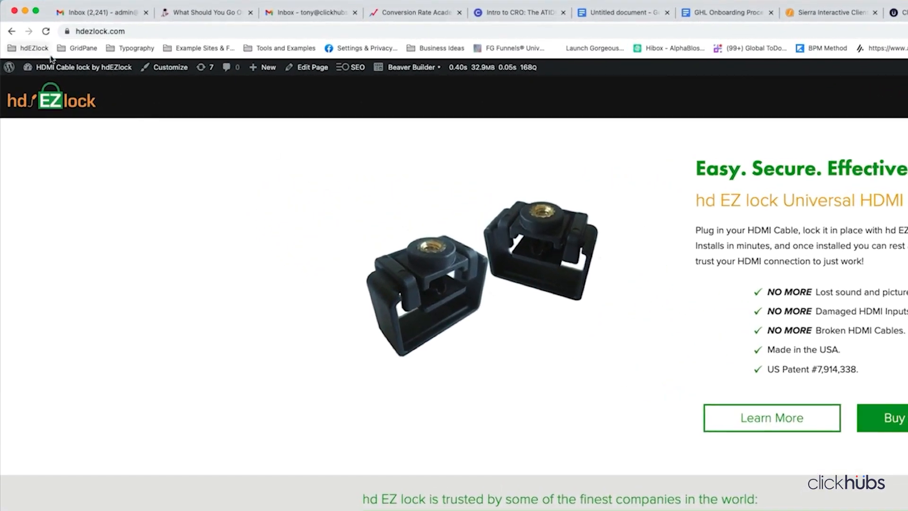
- Enable the chat widget with Pull and Save, then check it on hdezlock.com
mouse_move(76, 73)
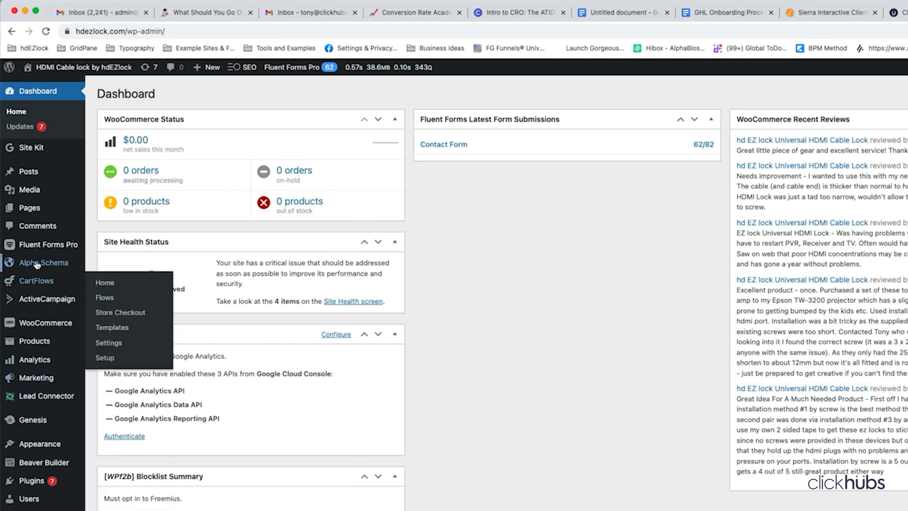
click(42, 398)
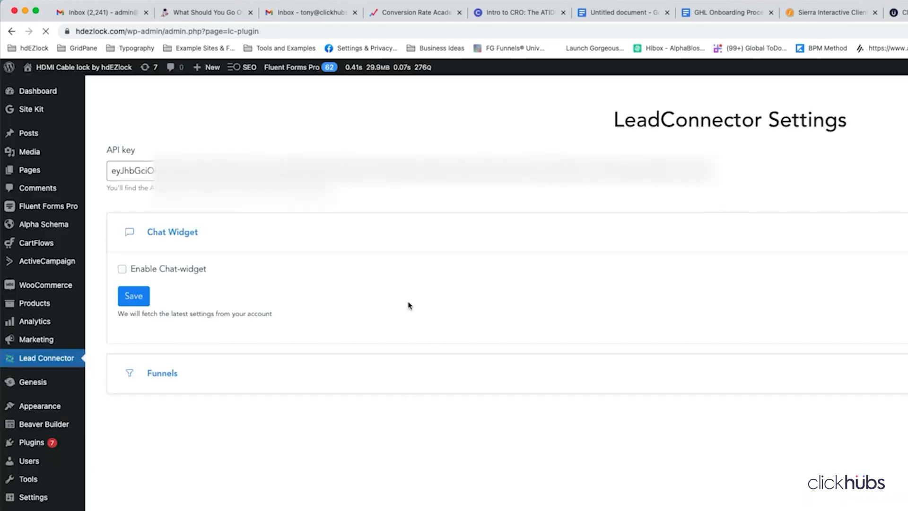
click(123, 269)
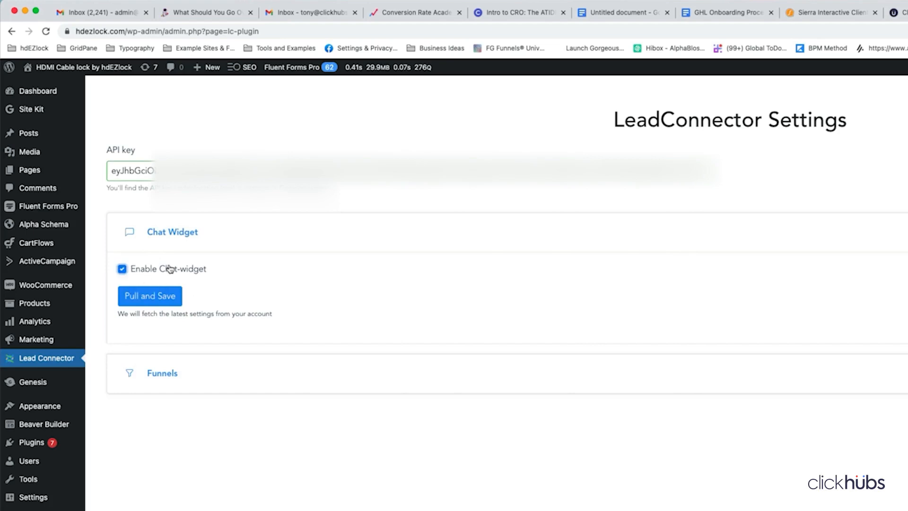
click(148, 297)
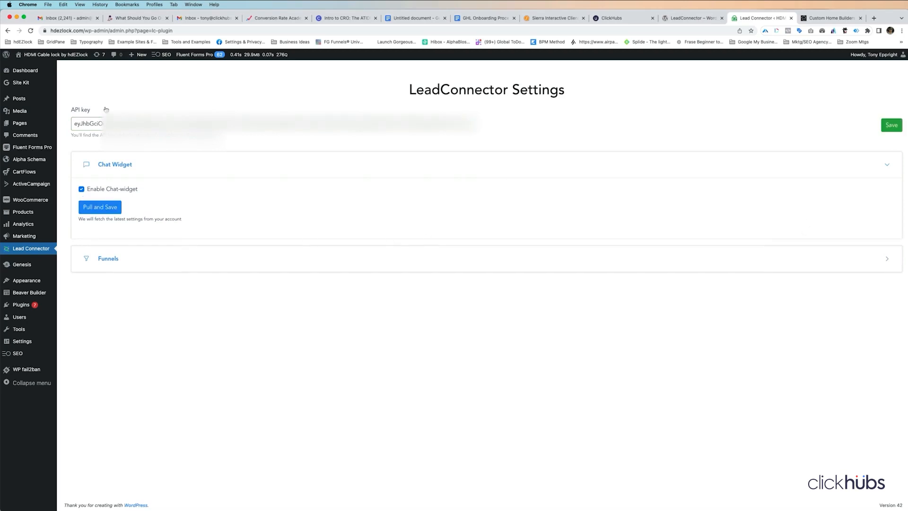
mouse_move(29, 67)
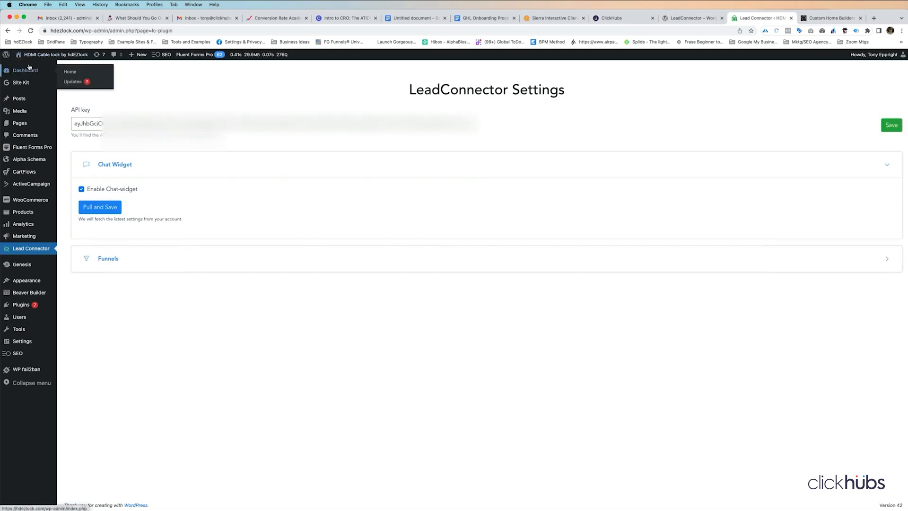
click(28, 67)
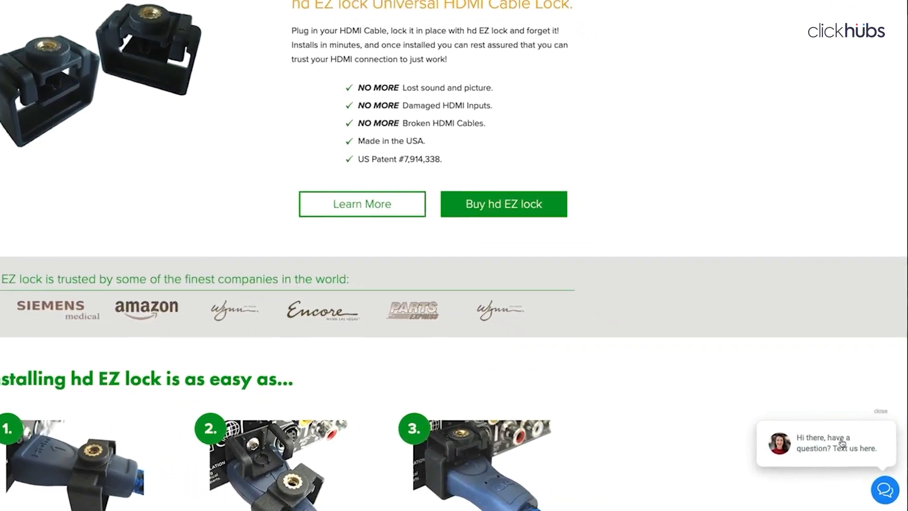
- Fill the hdezlock chat widget form with a name, mobile phone, e-mail and the message 'Hey there, testing the widget.'
click(831, 456)
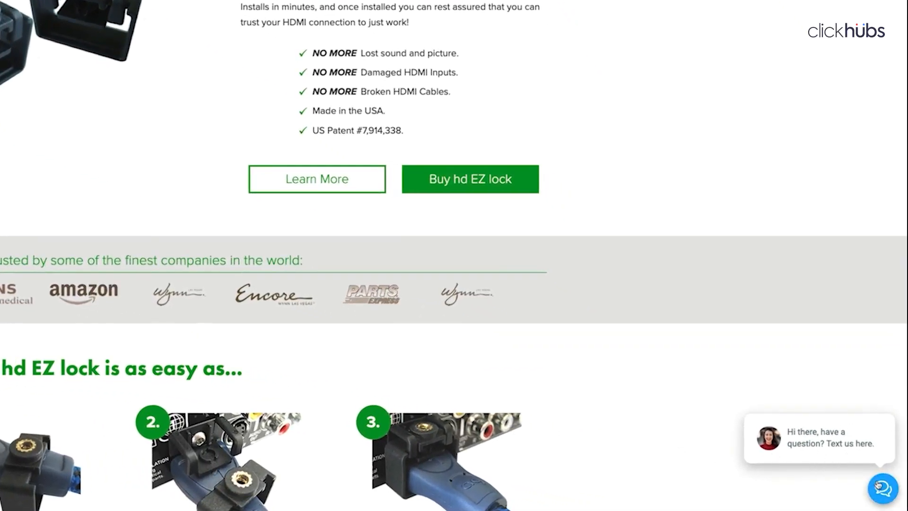
click(764, 242)
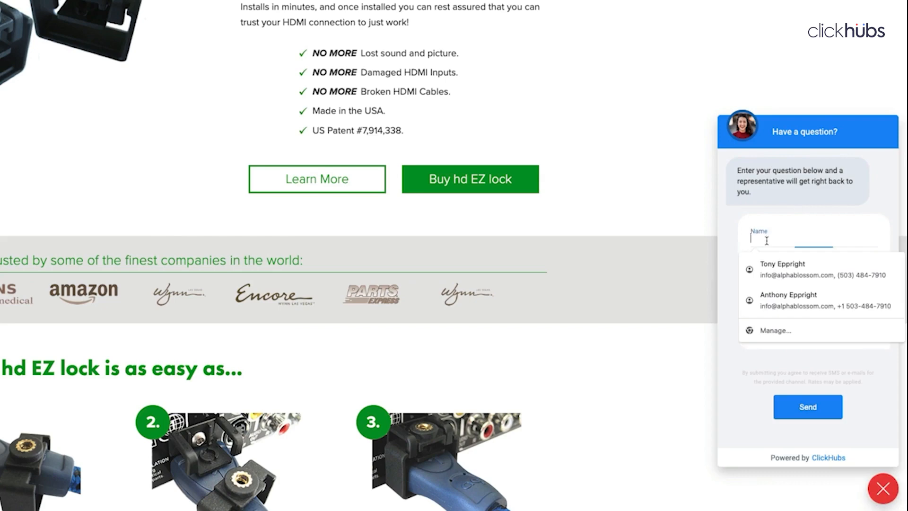
text(Tony)
key(Tab)
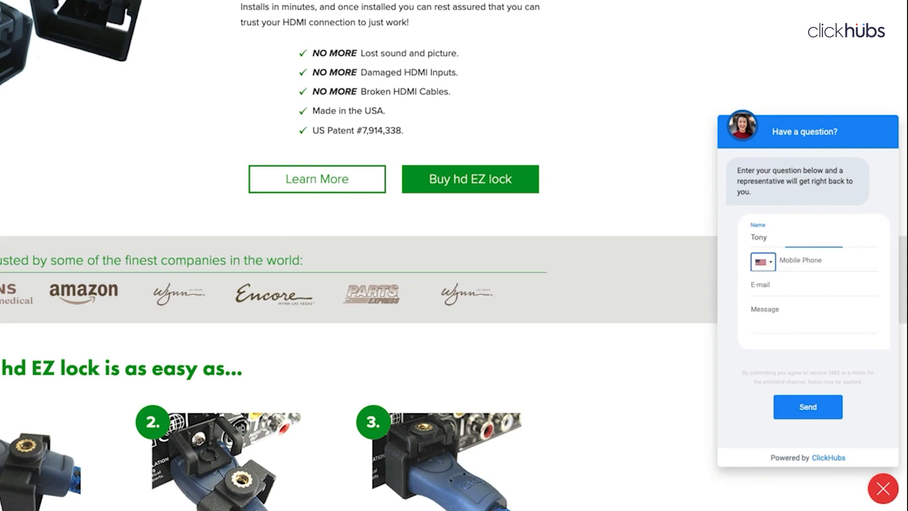
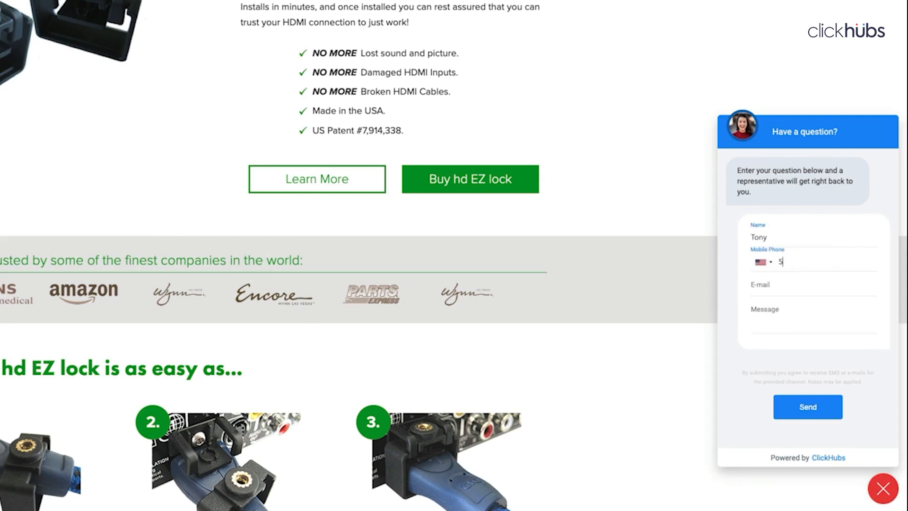
key(Tab)
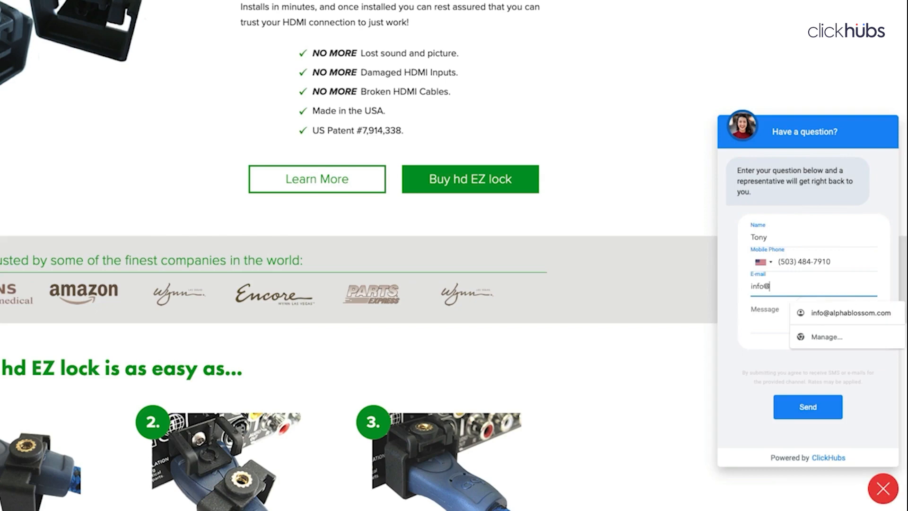
key(Tab)
text(Hey)
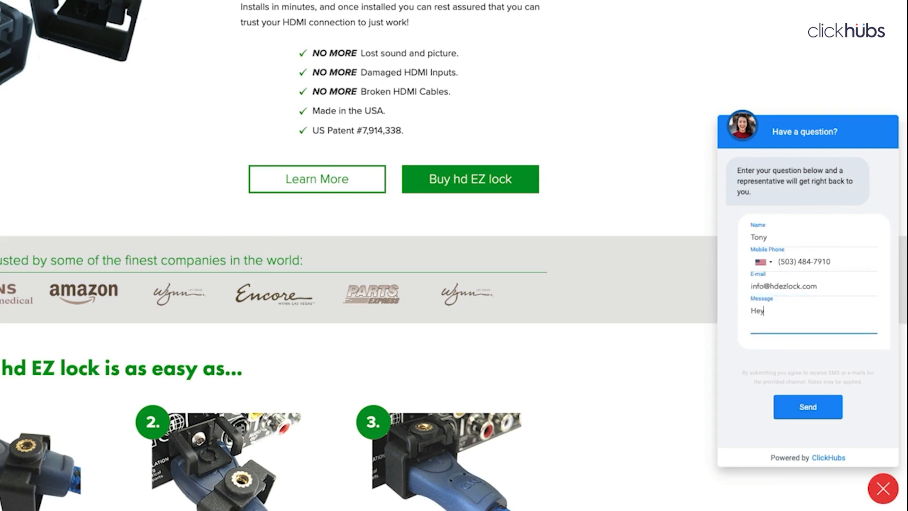
text( there, testing the widget.)
- Send the test message, close the chat bubble and return to ClickHubs' Chat Widget settings
click(821, 408)
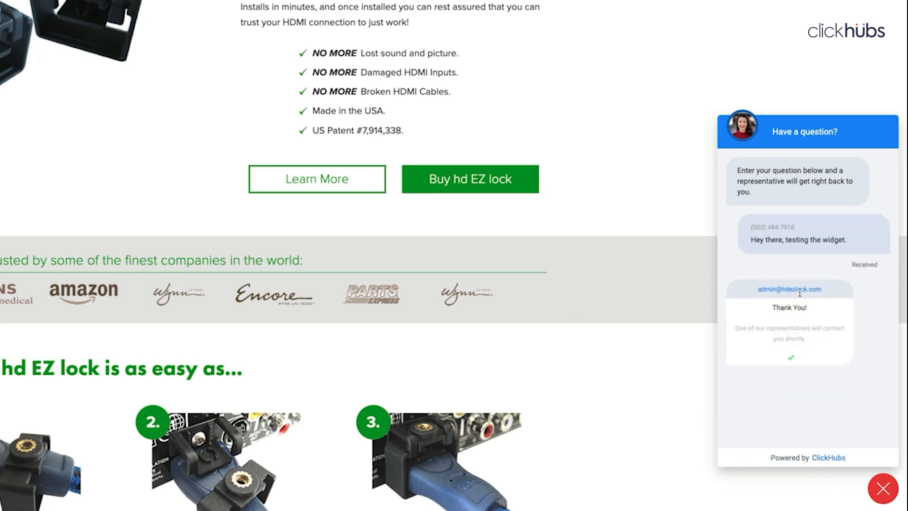
click(883, 489)
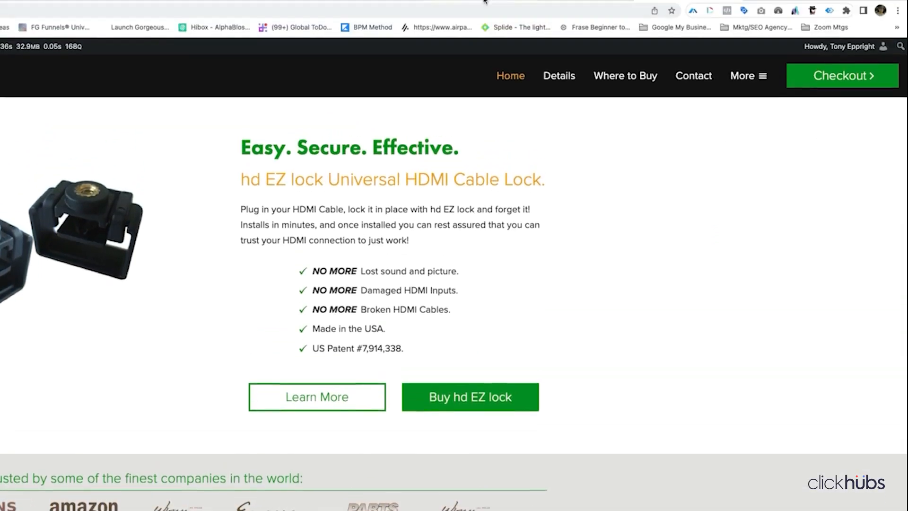
click(476, 12)
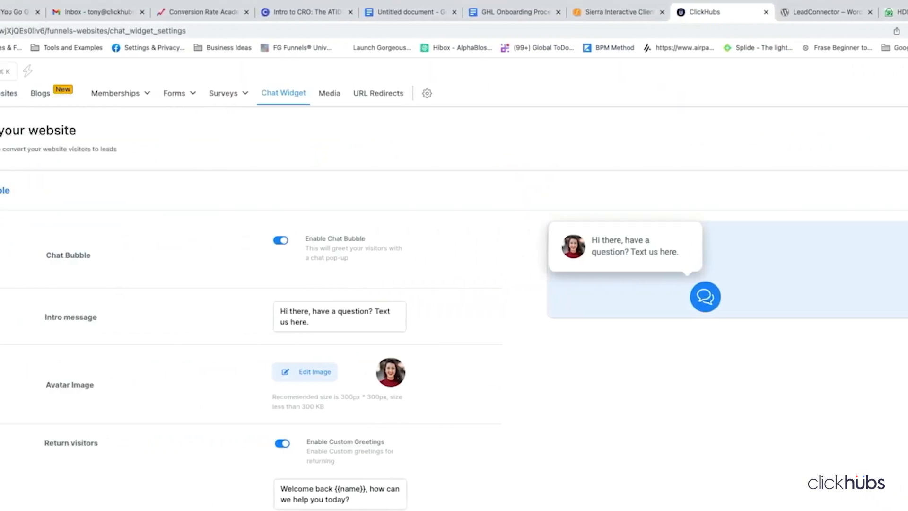
- Check the widget's new unread thread in Conversations, then go to the Automation workflow list
click(7, 213)
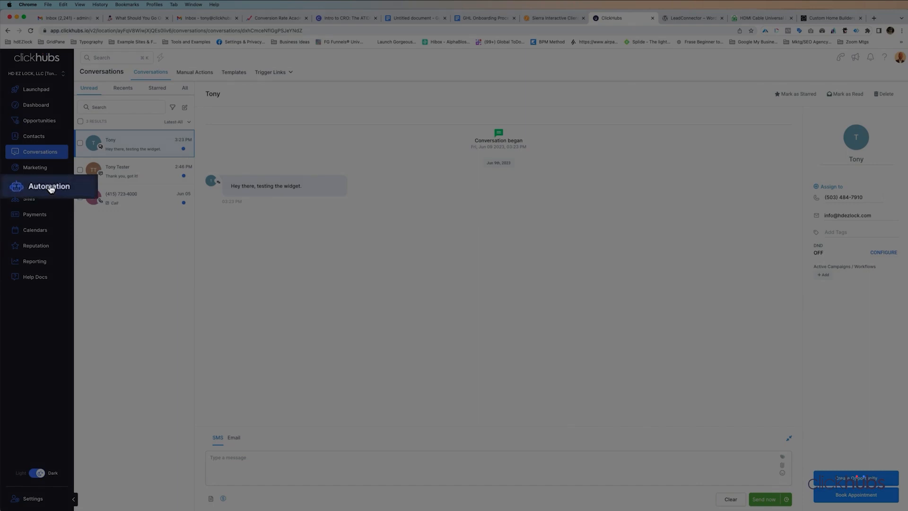
click(48, 186)
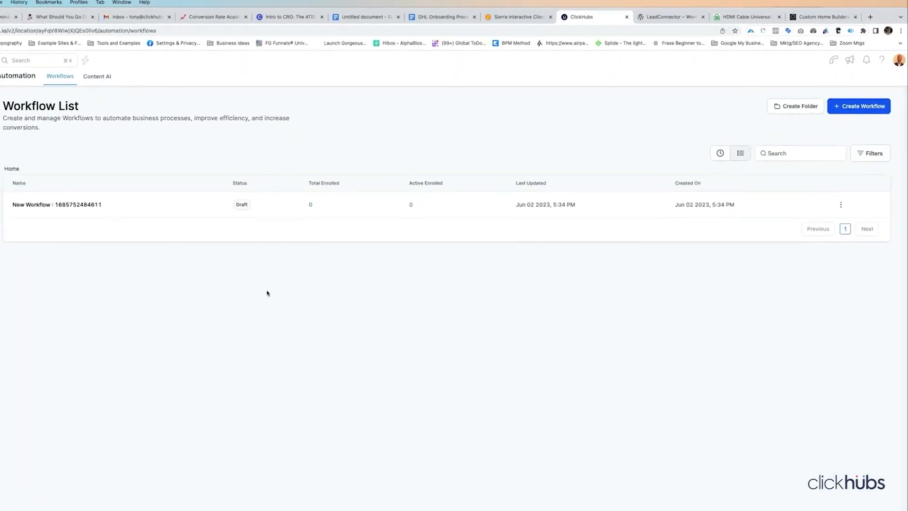
- Create a workflow folder named 'Website Automations' and open it
click(753, 134)
click(186, 440)
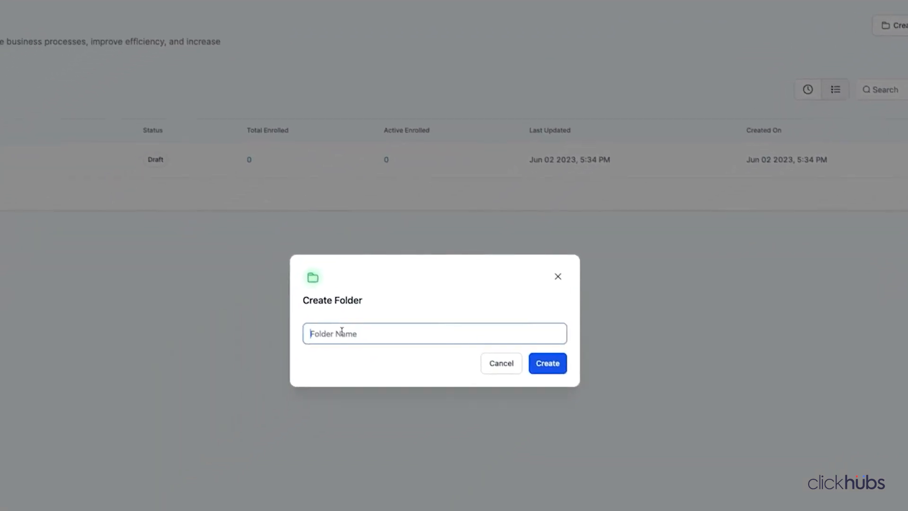
text(Website)
key(BackSpace)
text(te Automations)
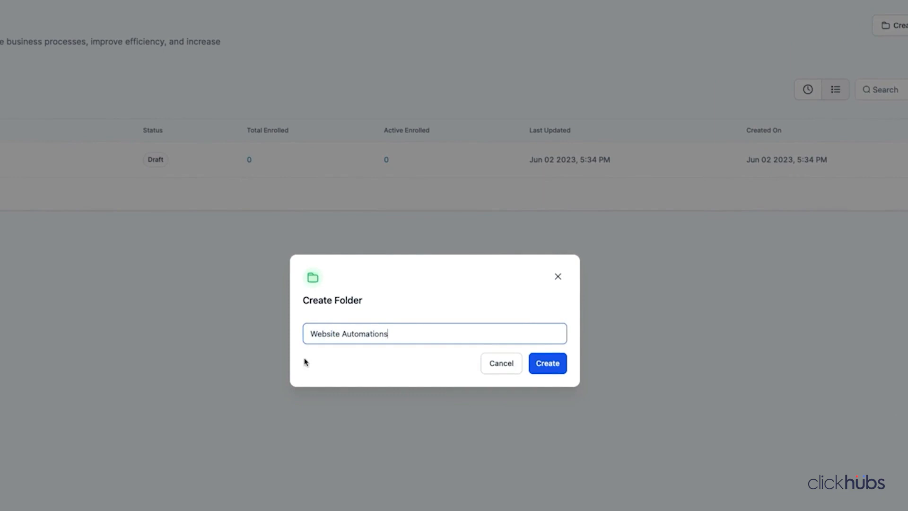
click(547, 363)
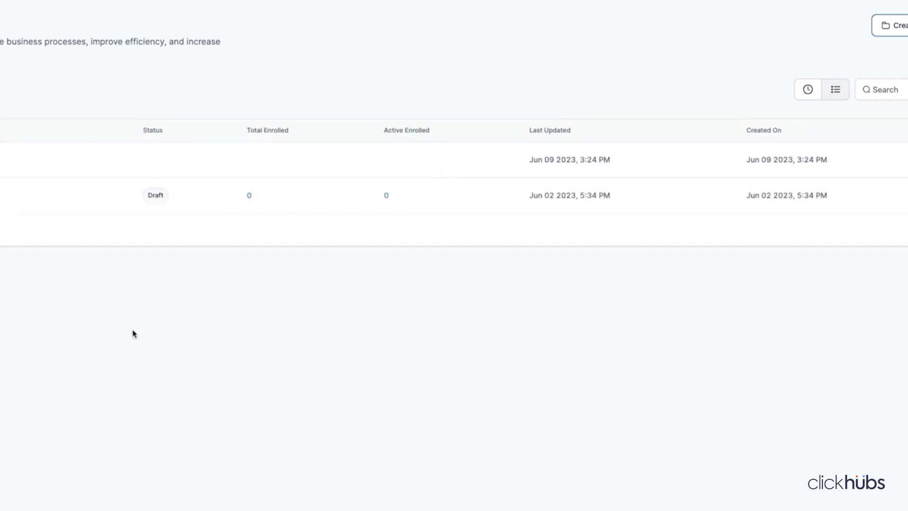
click(85, 210)
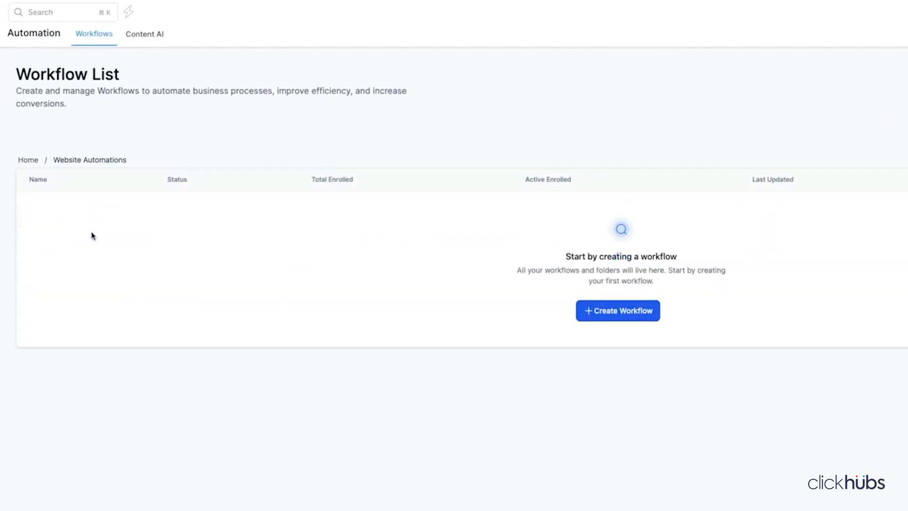
- Start a blank workflow from scratch titled 'Website Incoming SMS Chat Widget'
click(613, 310)
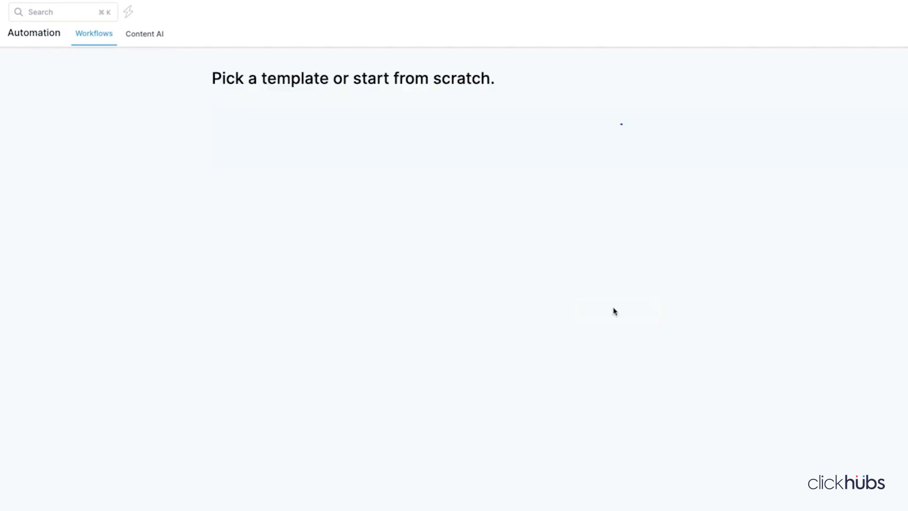
click(432, 230)
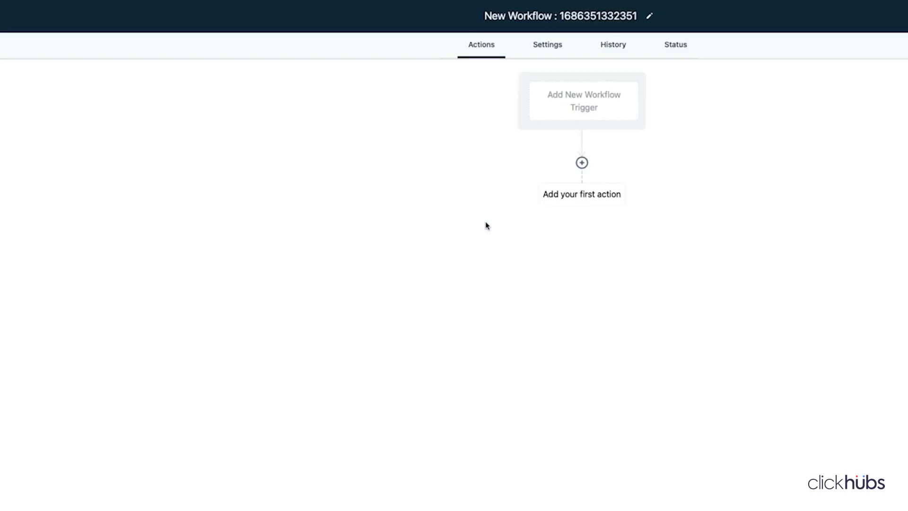
click(448, 66)
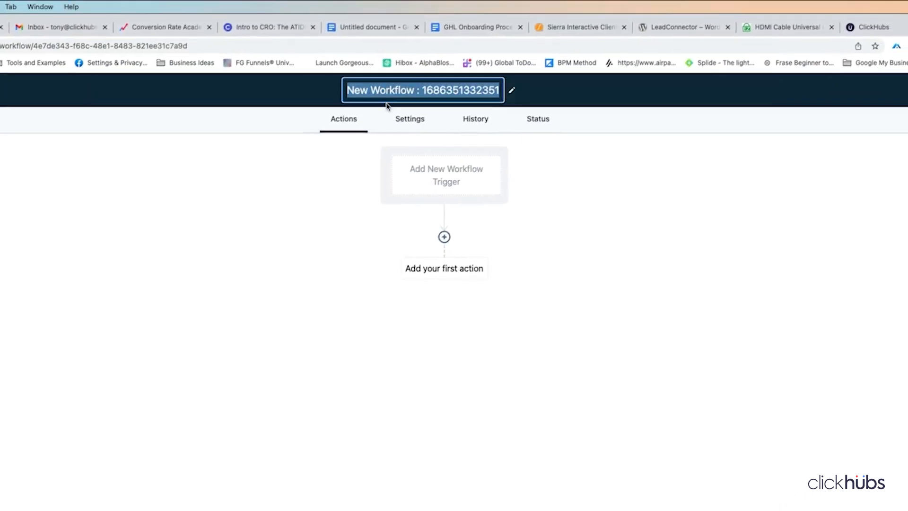
text(Website Inco)
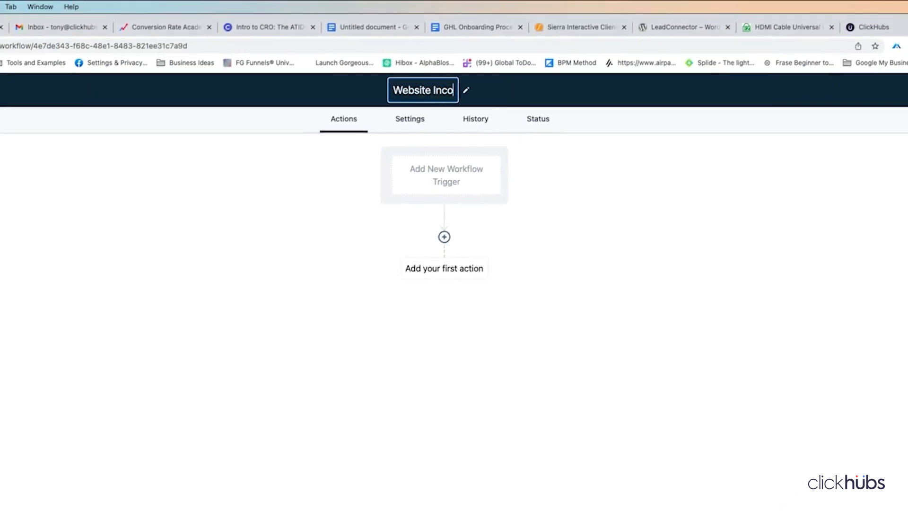
text(ming SMS Chat Widget)
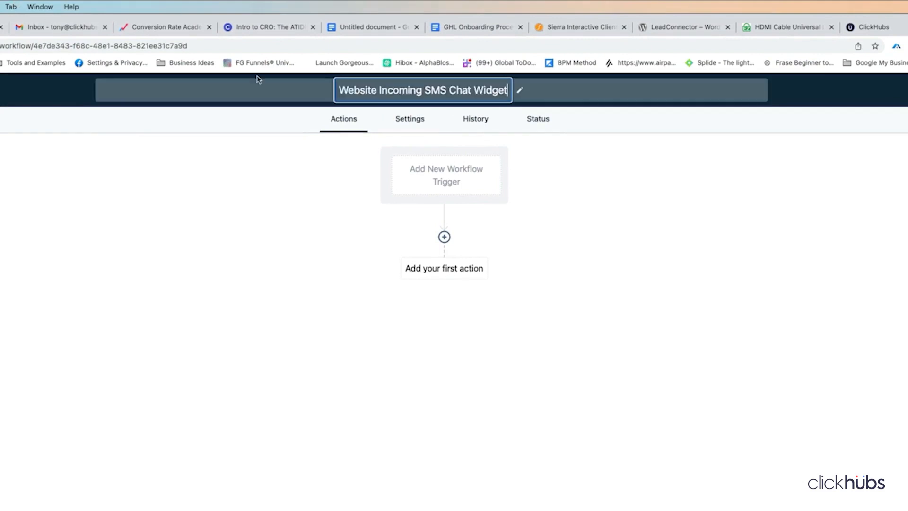
click(687, 153)
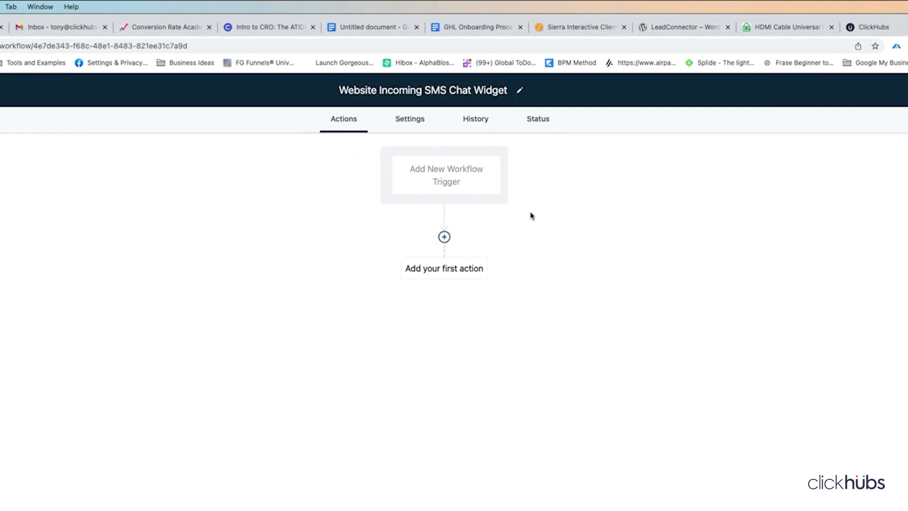
- Add a Customer Replied trigger 'Customer Replied Via Website SMS Chat Widget', filtered to Reply channel Chat Widget
click(451, 171)
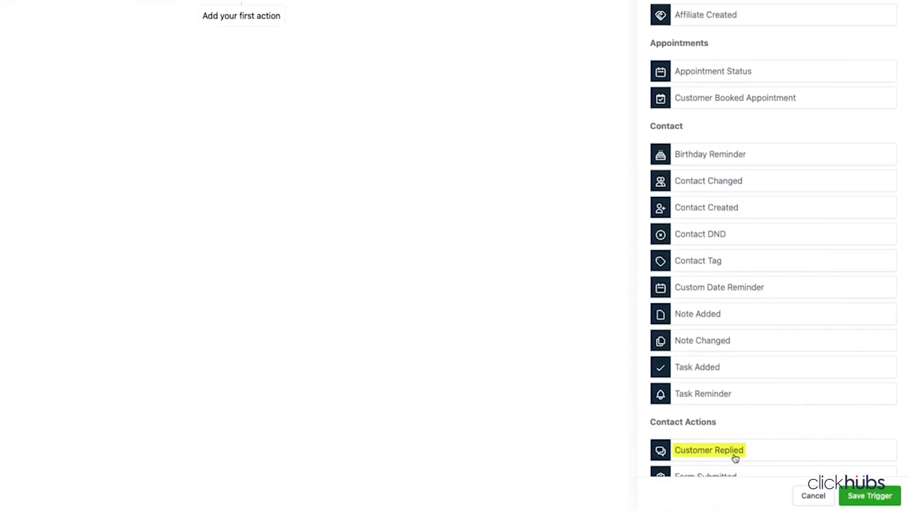
click(734, 455)
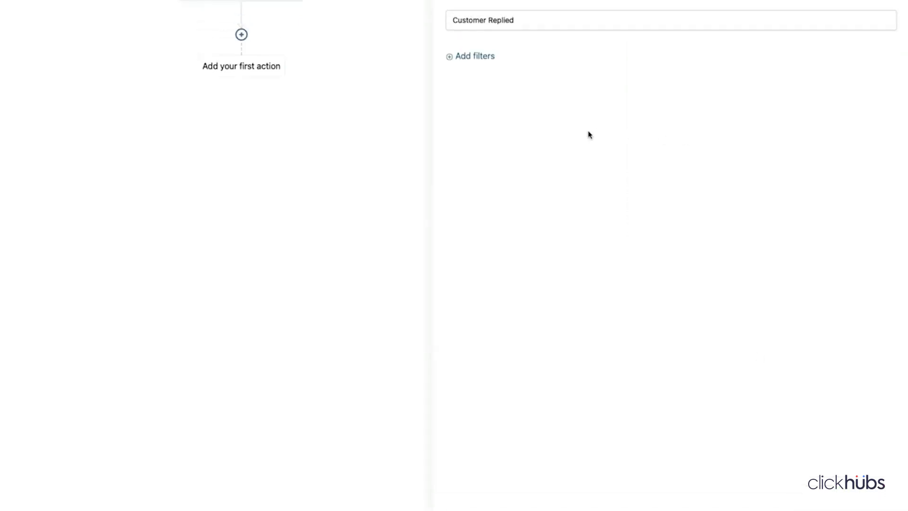
click(511, 216)
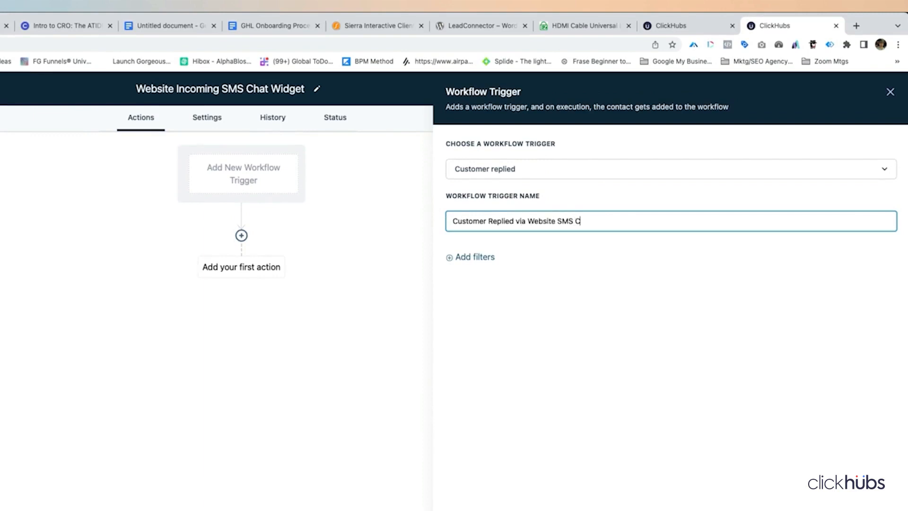
click(487, 259)
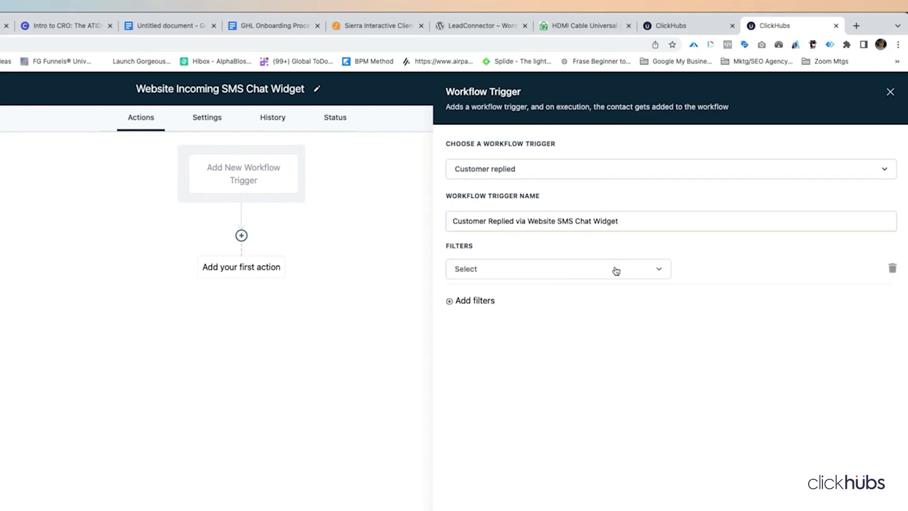
click(626, 273)
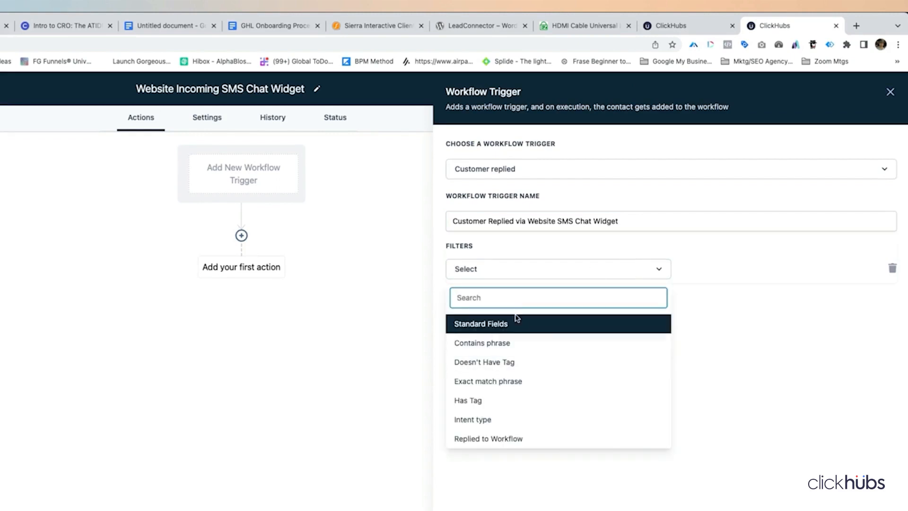
scroll(520, 437, down, 1)
scroll(517, 437, down, 3)
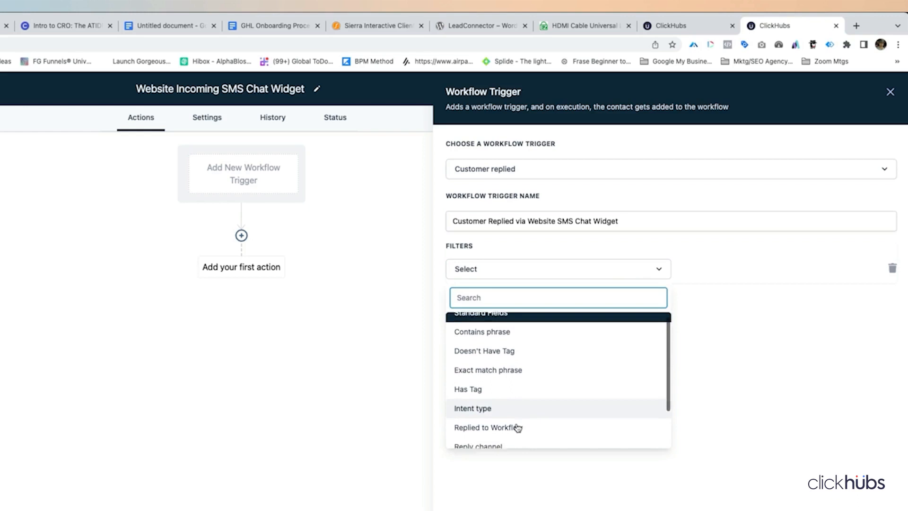
click(487, 401)
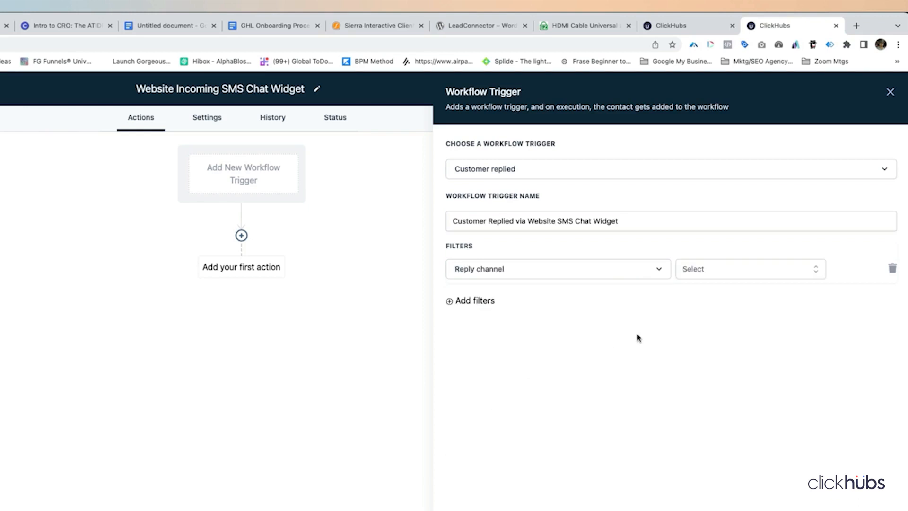
click(703, 269)
click(714, 337)
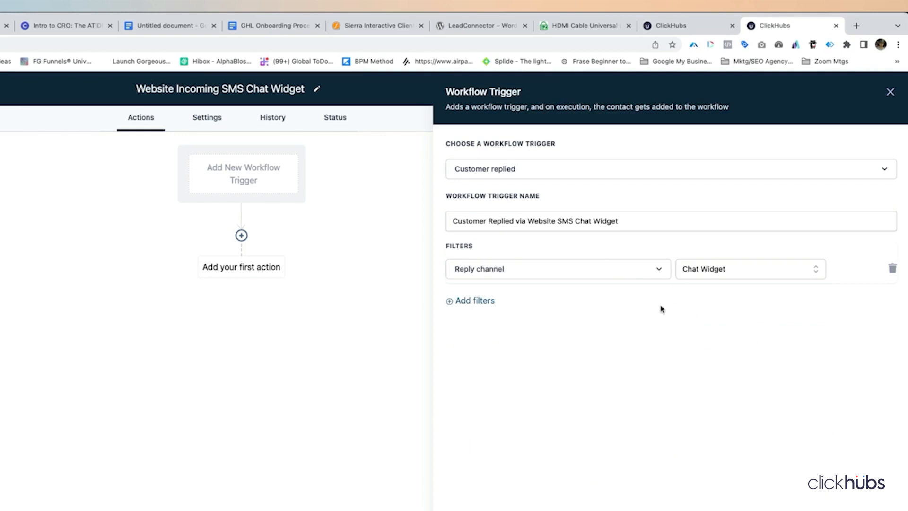
click(867, 495)
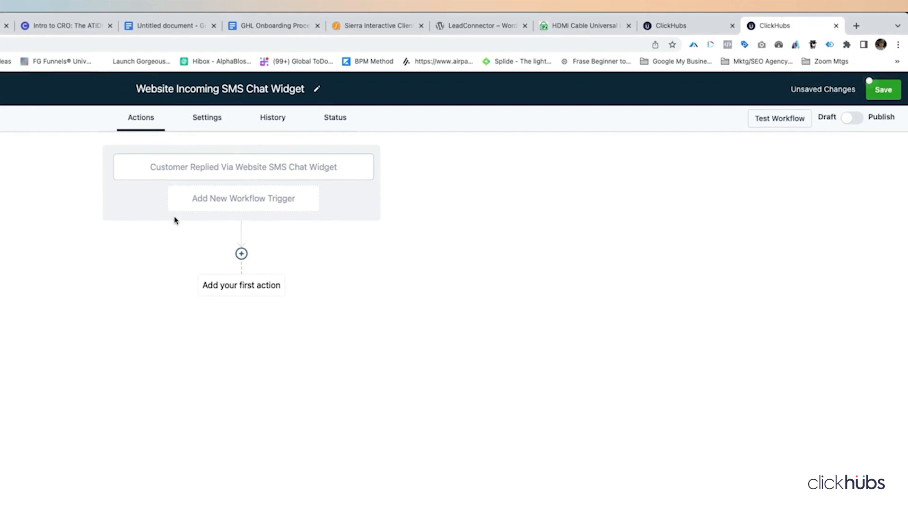
- Add an Internal Notification action delivered by Email after the trigger
click(242, 254)
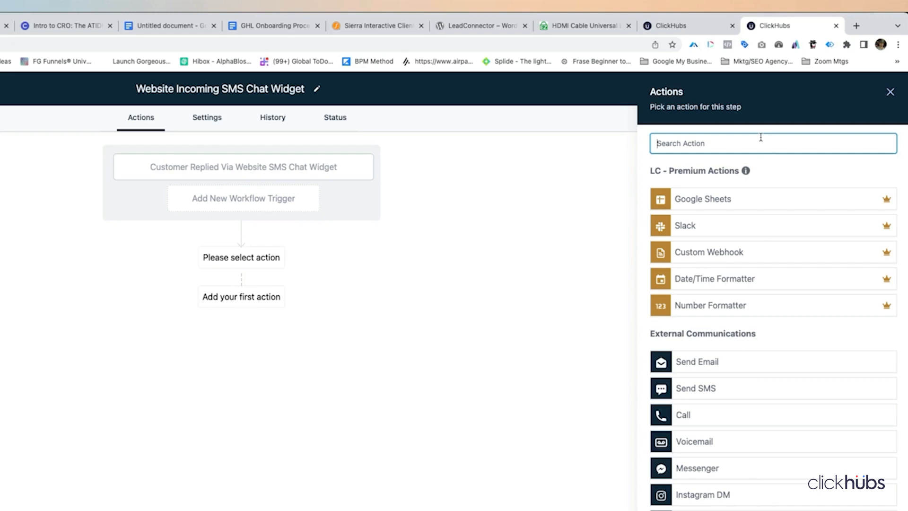
text(not)
click(710, 221)
click(697, 216)
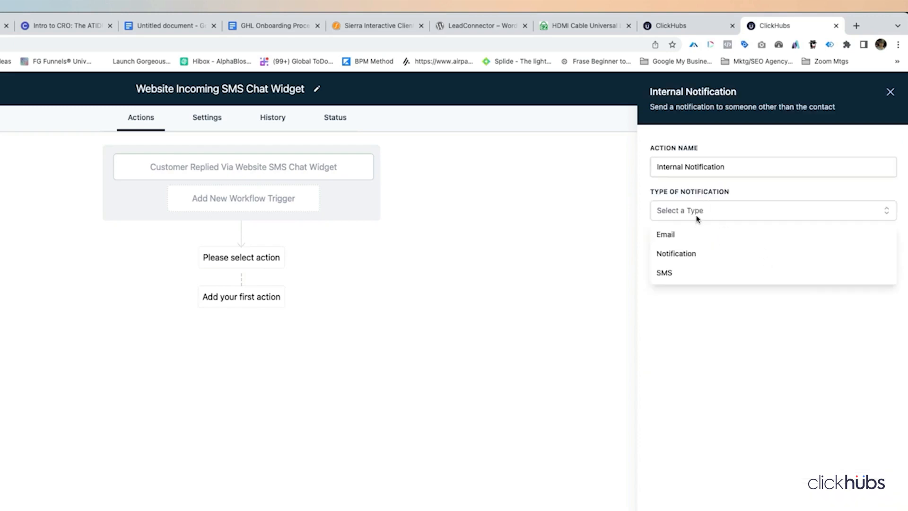
click(685, 239)
- Set the sender name to 'HD EZ LOCK SMS WIDGET' and use the company admin address as sender
click(685, 277)
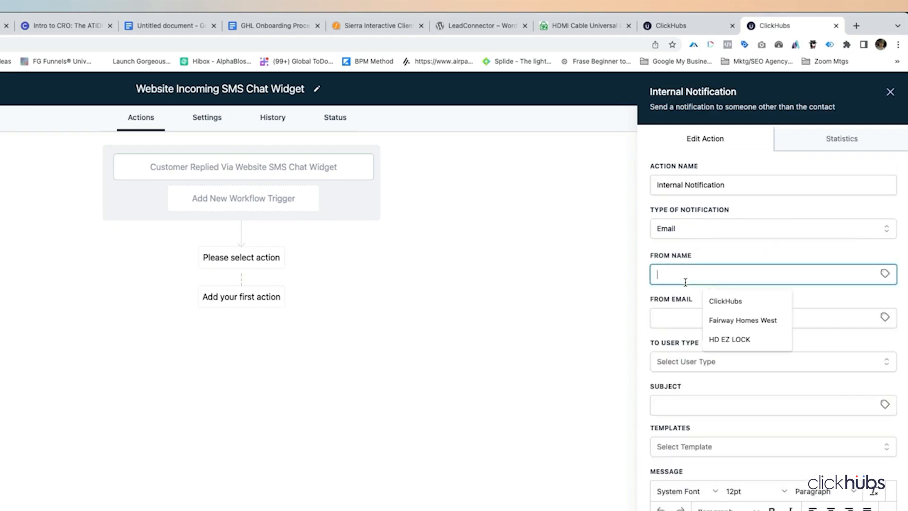
text(HD EZ LOCK SMS W)
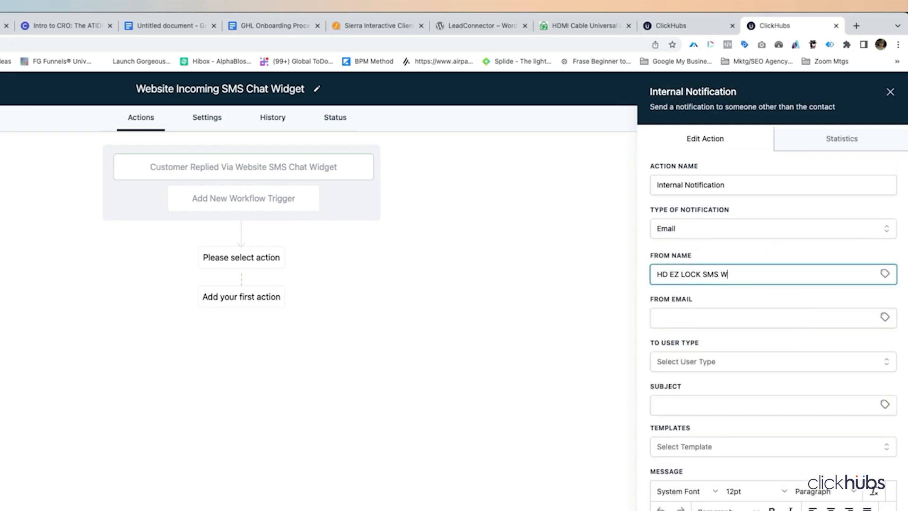
text(IDGET)
key(Tab)
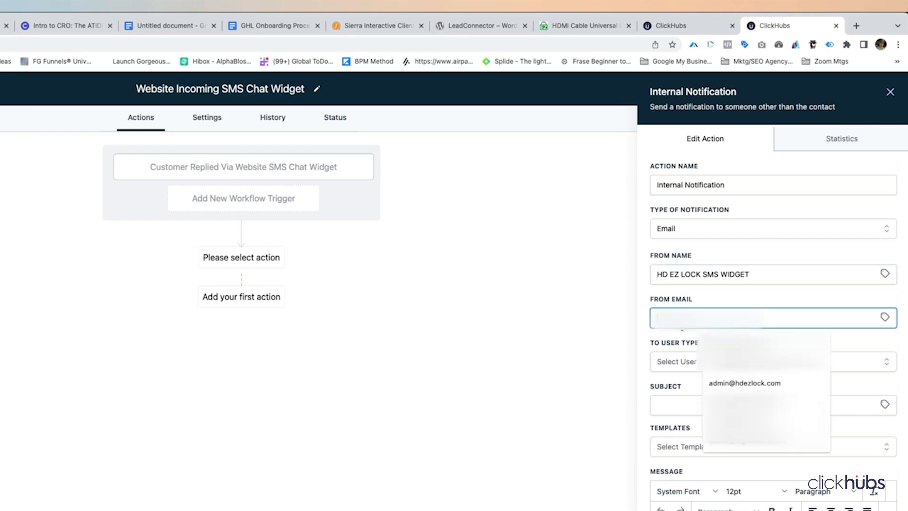
click(738, 383)
click(705, 361)
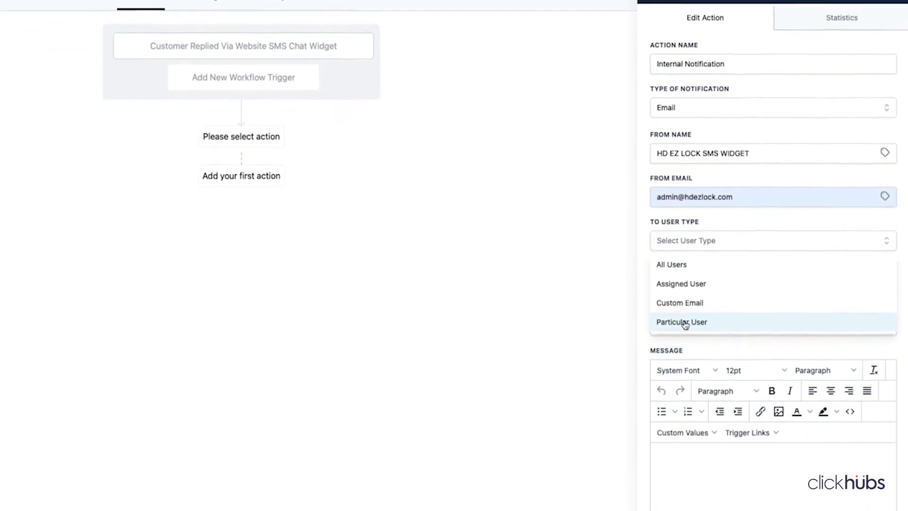
- Address the notification to a Particular User, selecting the one team member
click(685, 315)
click(693, 279)
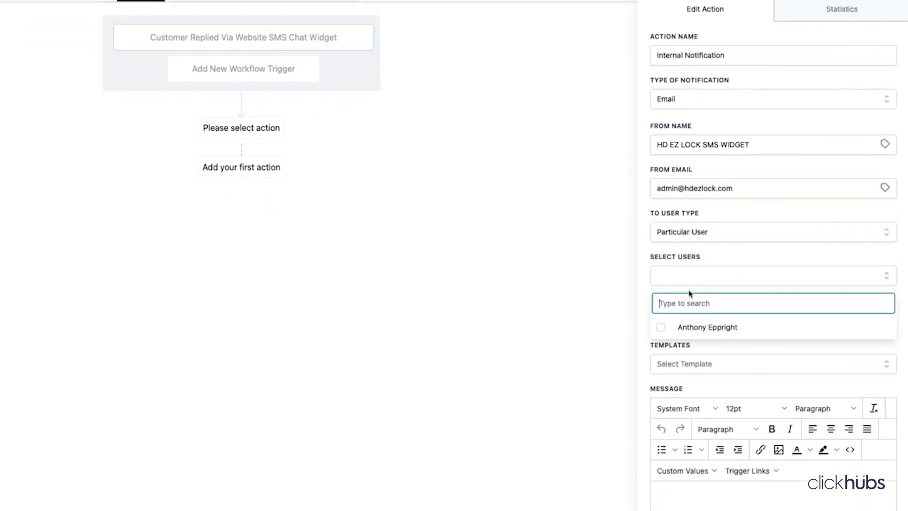
click(662, 328)
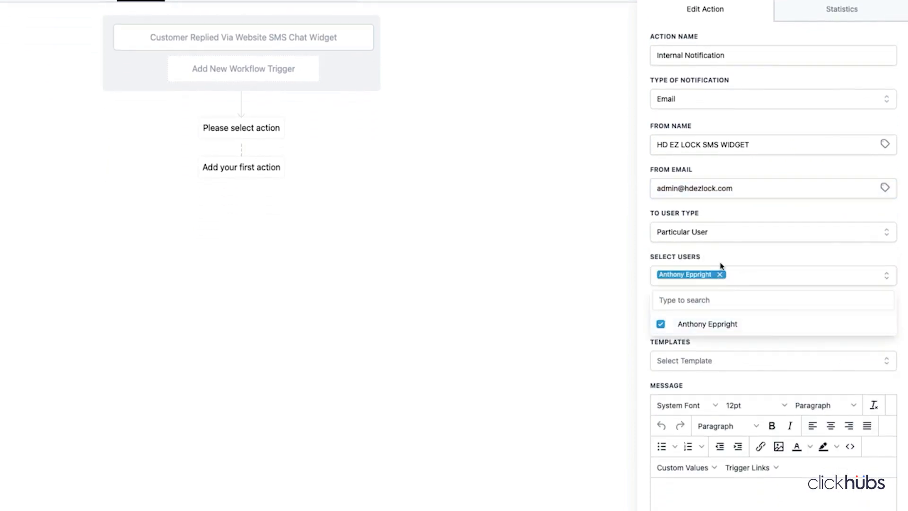
click(722, 264)
- Enter subject '⚠ New SMS Website Message' and start the message 'You have a message waiting via the website SMS Chat Widget from:'
click(679, 319)
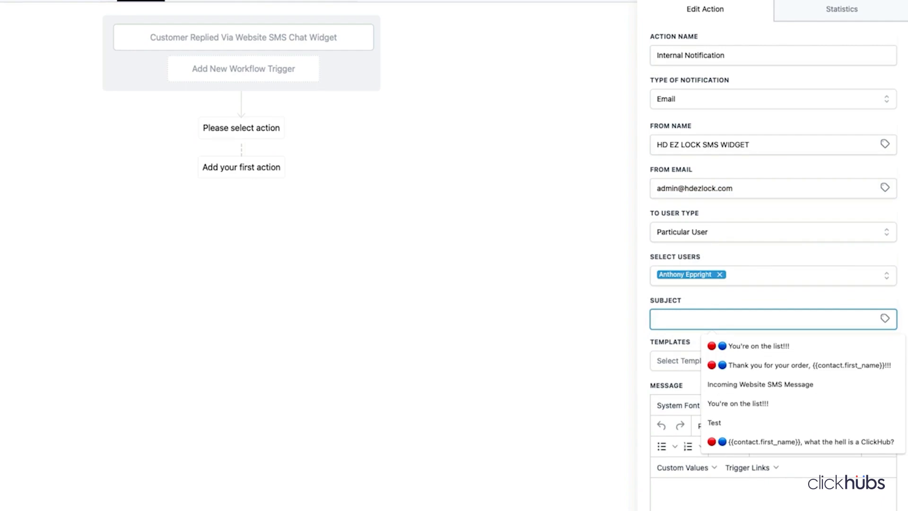
text(⚠)
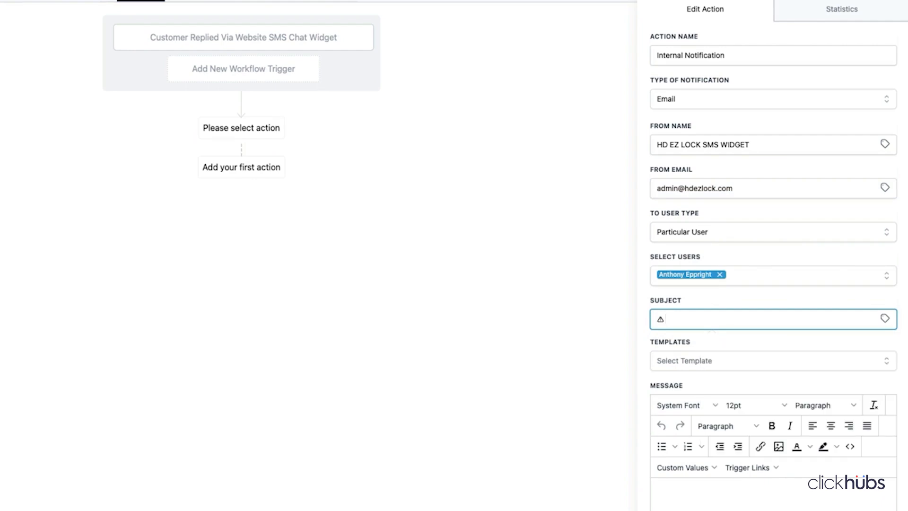
text(New SMS Website Message)
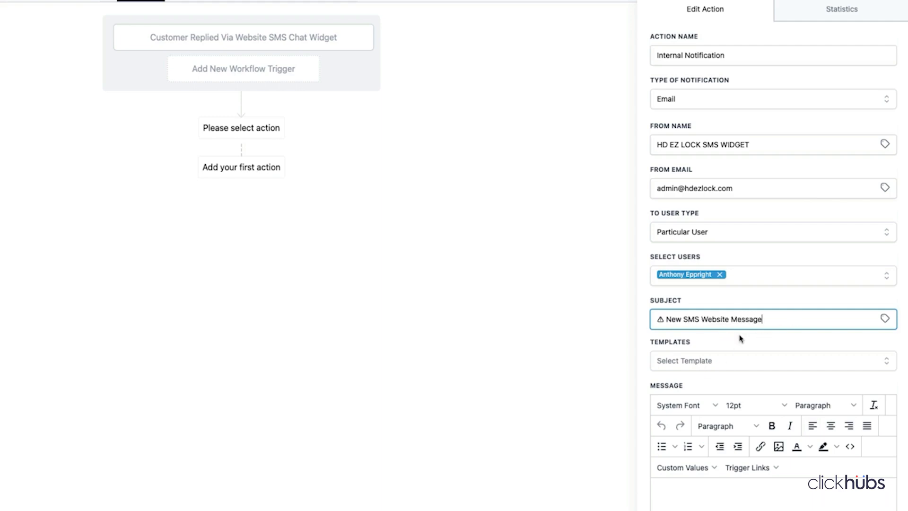
click(693, 475)
scroll(693, 475, down, 5)
text(You have a message waiting via the )
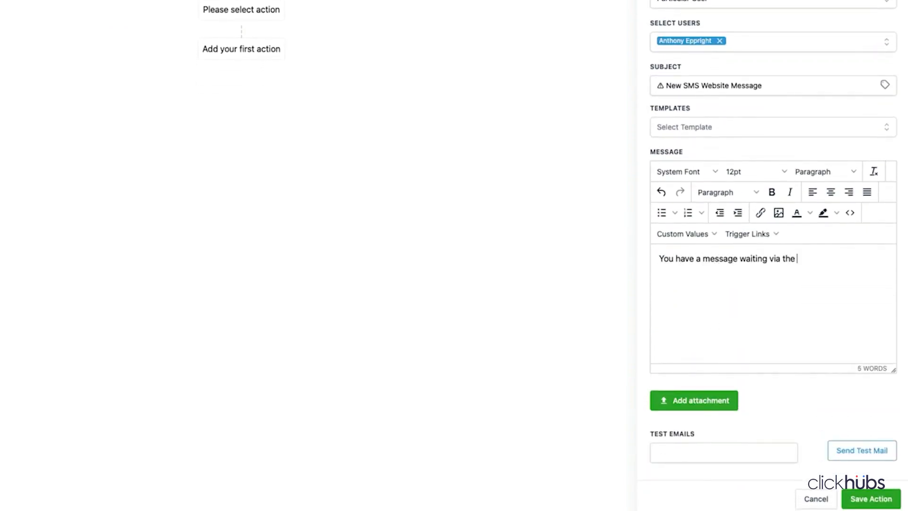
text(website SMS Chat Widget from:)
- Insert Contact Full Name and Contact Phone placeholders into the message and save the notification action
click(714, 234)
mouse_move(699, 254)
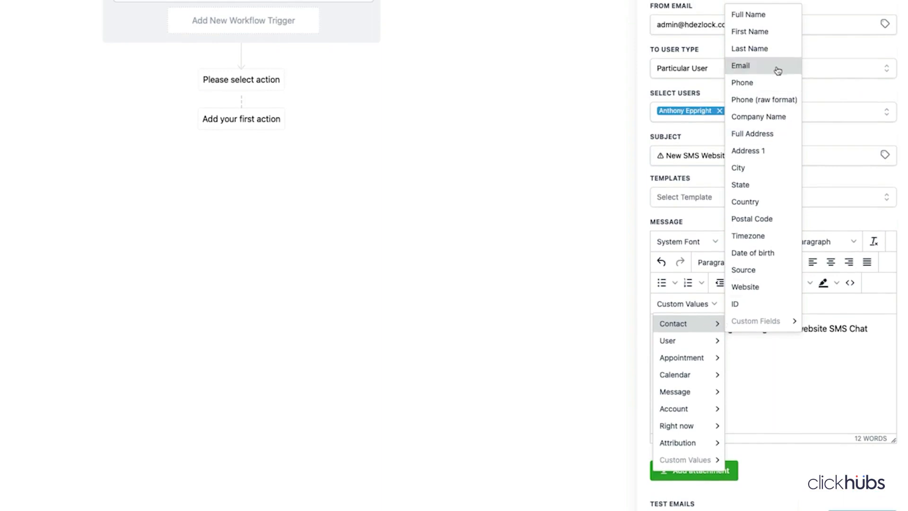
click(760, 17)
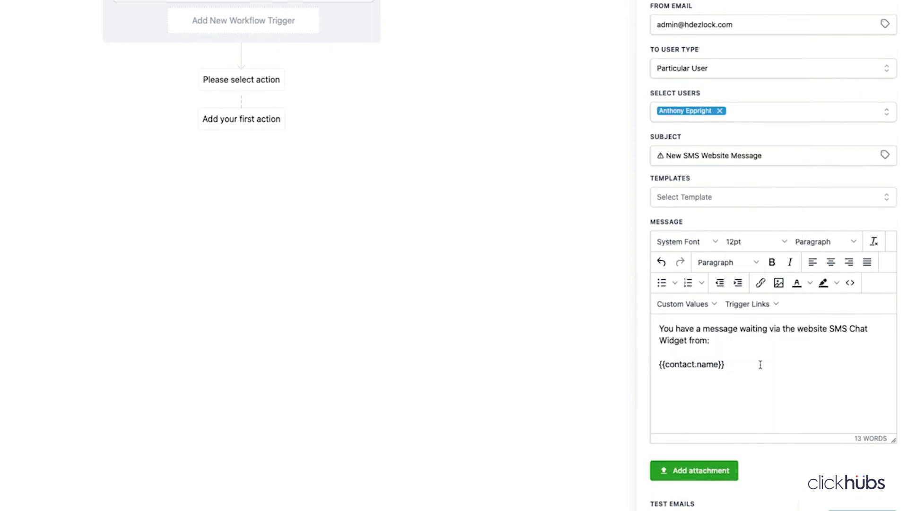
click(691, 305)
mouse_move(689, 328)
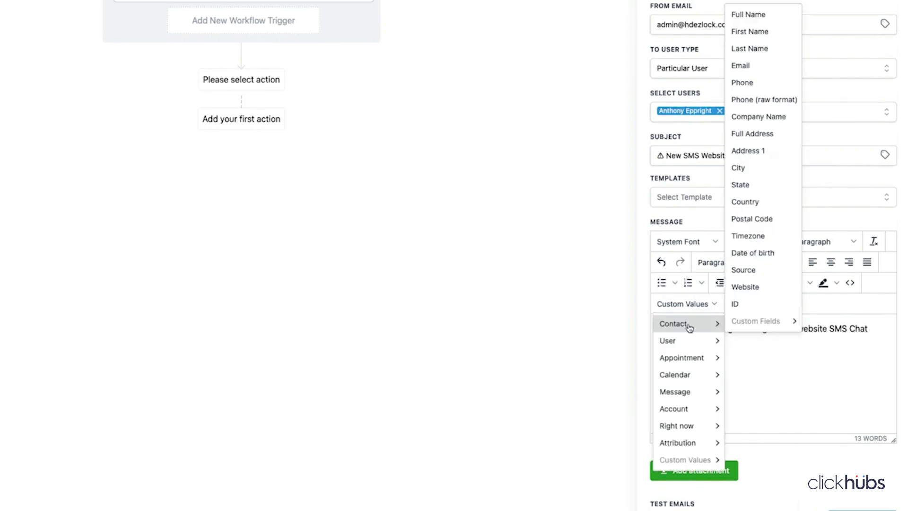
click(747, 84)
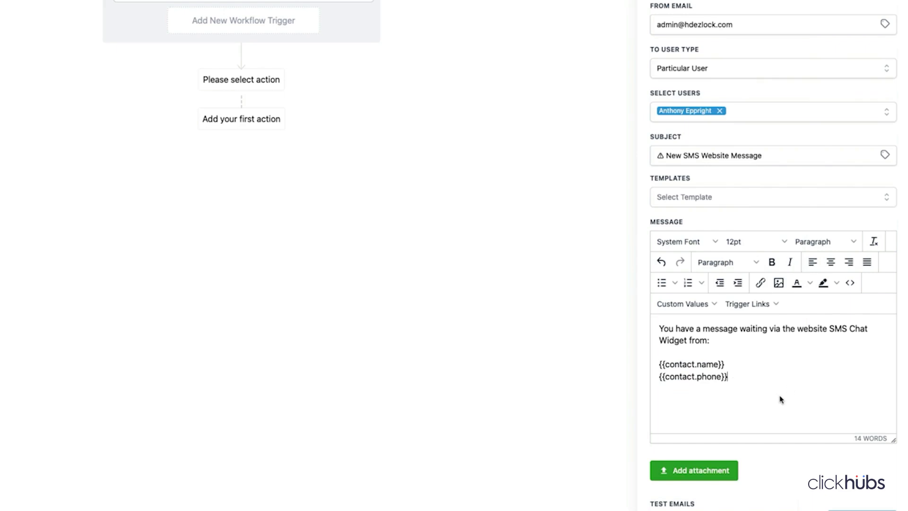
scroll(779, 337, down, 3)
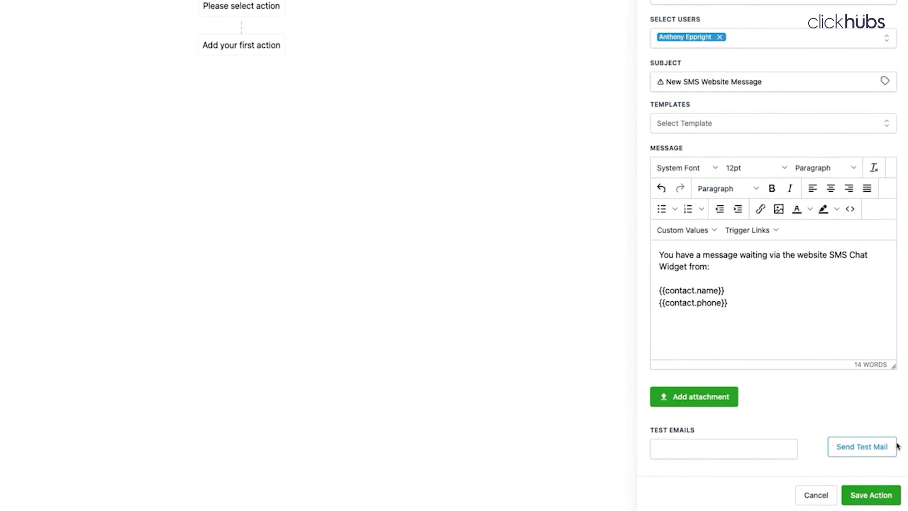
click(876, 492)
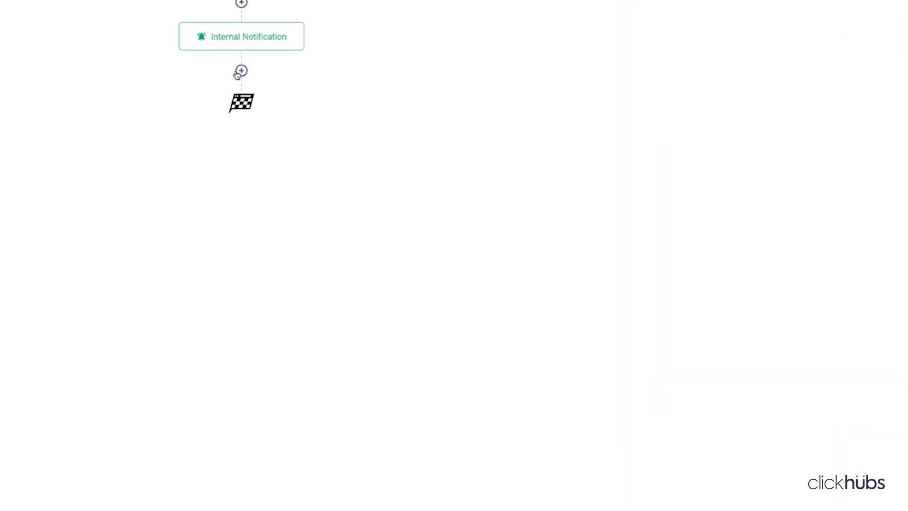
- Add an If / Else step after the notification named 'Is this message during business hours?'
click(242, 72)
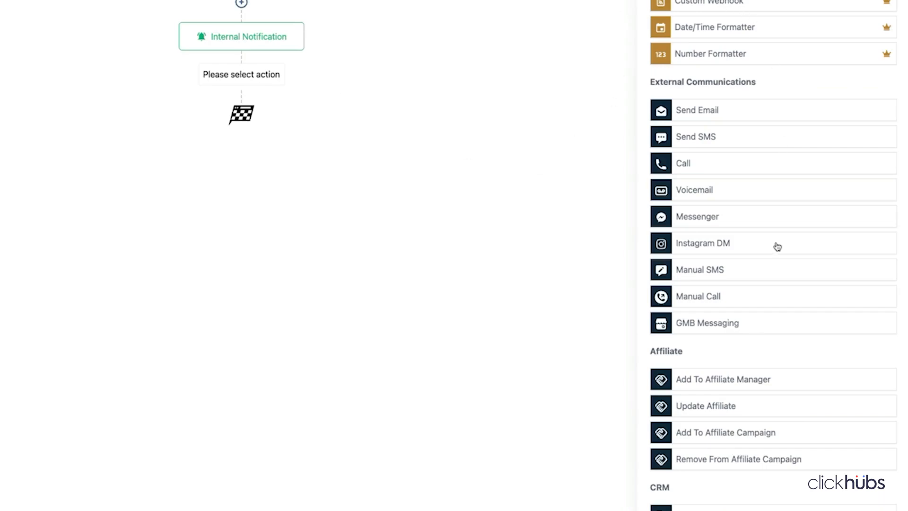
scroll(766, 293, down, 6)
scroll(757, 338, down, 10)
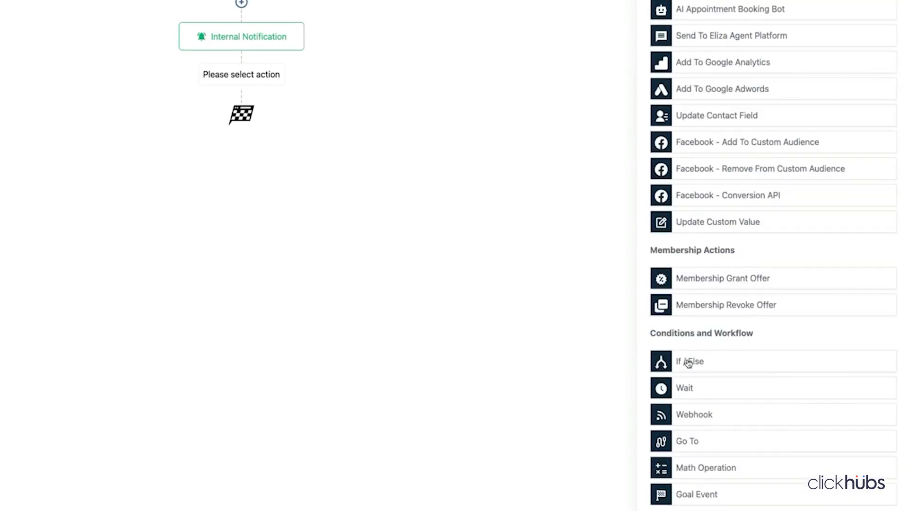
click(689, 362)
triple_click(501, 92)
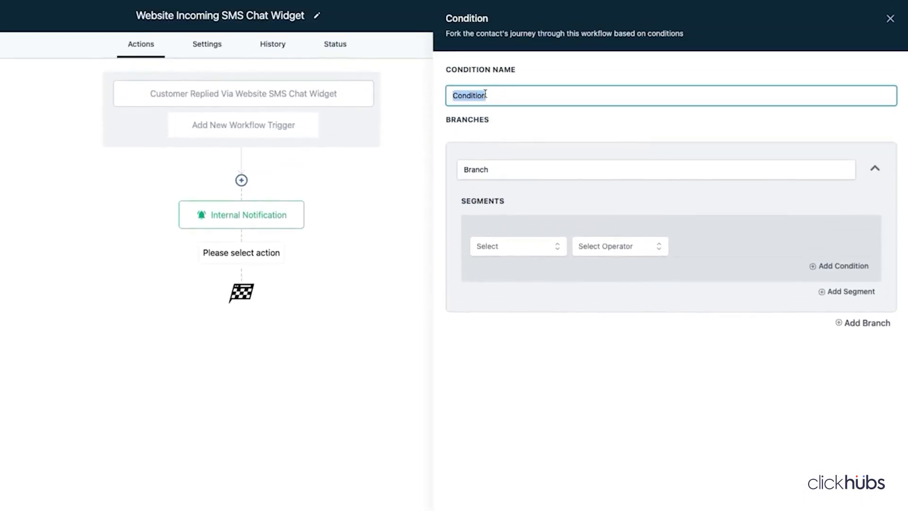
text(Is this message durin g)
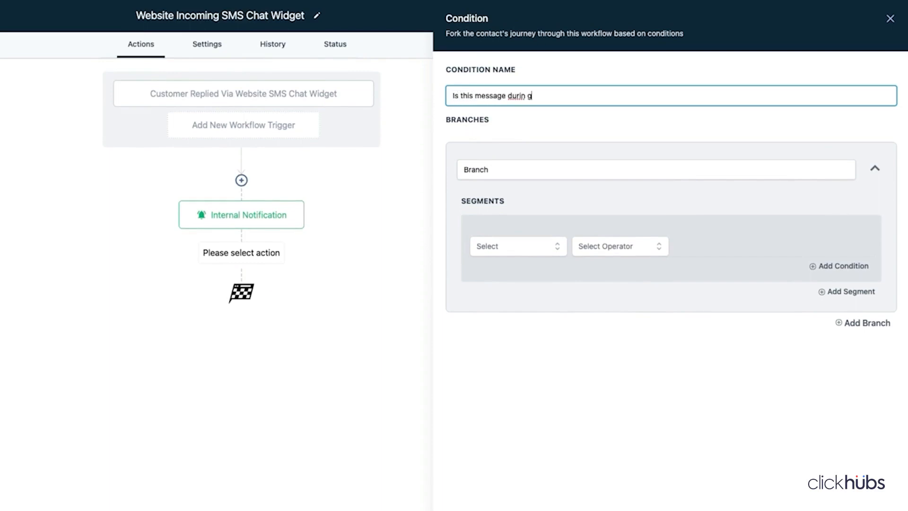
key(BackSpace)
key(BackSpace)
text(g business hours?)
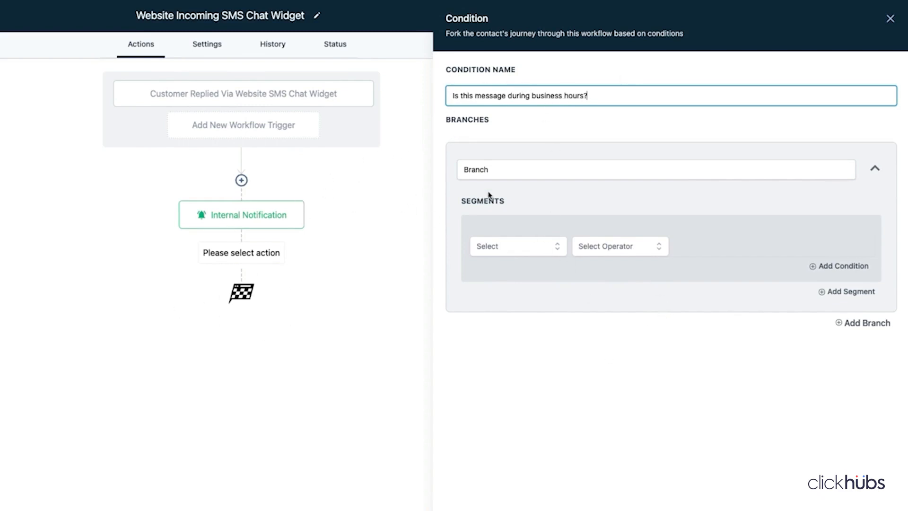
- Rename the condition's branch to 'Mon - Fri, 10am - 6pm?'
click(482, 170)
double_click(480, 171)
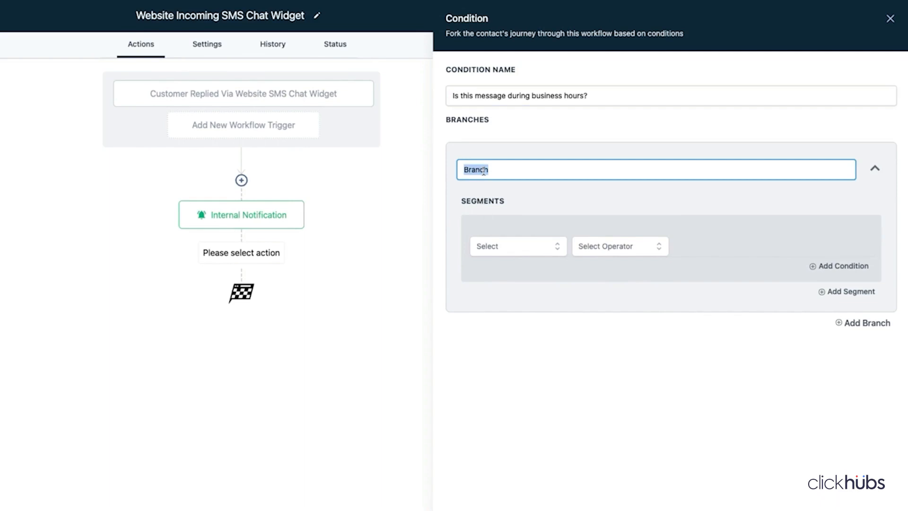
text(Mo)
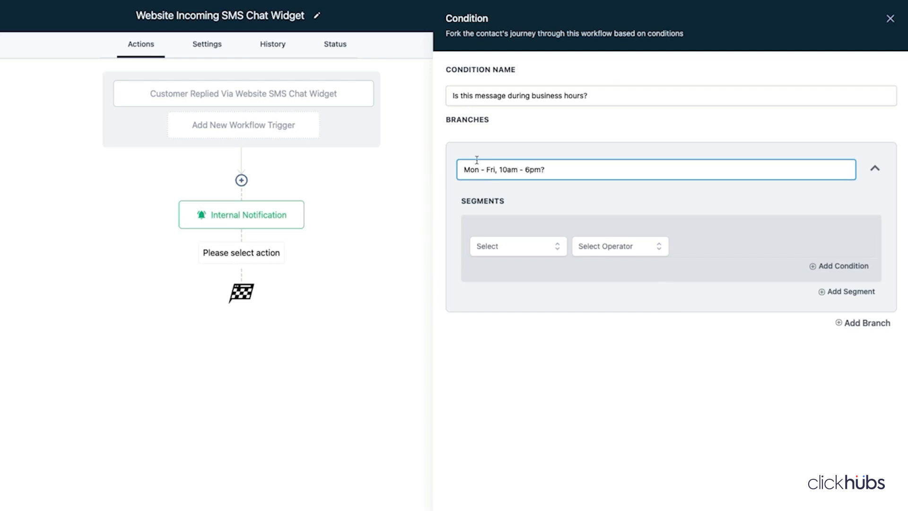
click(526, 252)
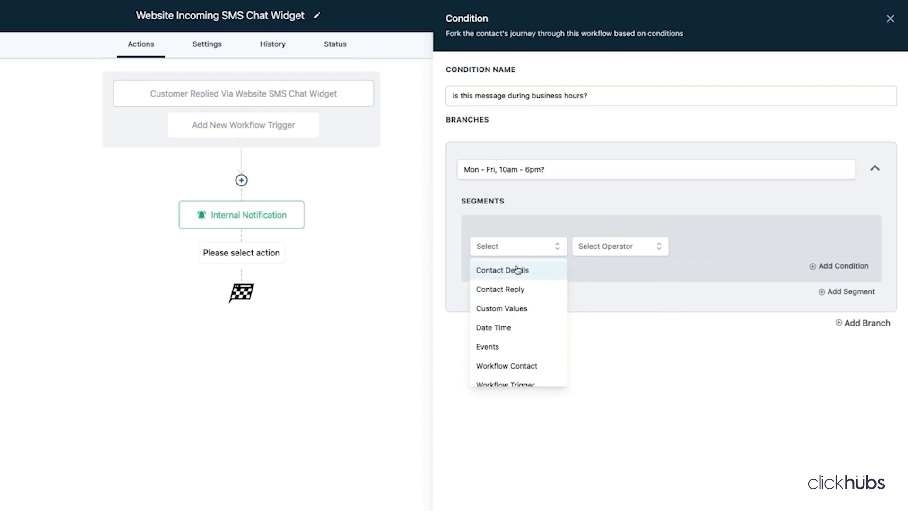
- Set the branch's first condition to Current Day of week Is Monday
click(495, 328)
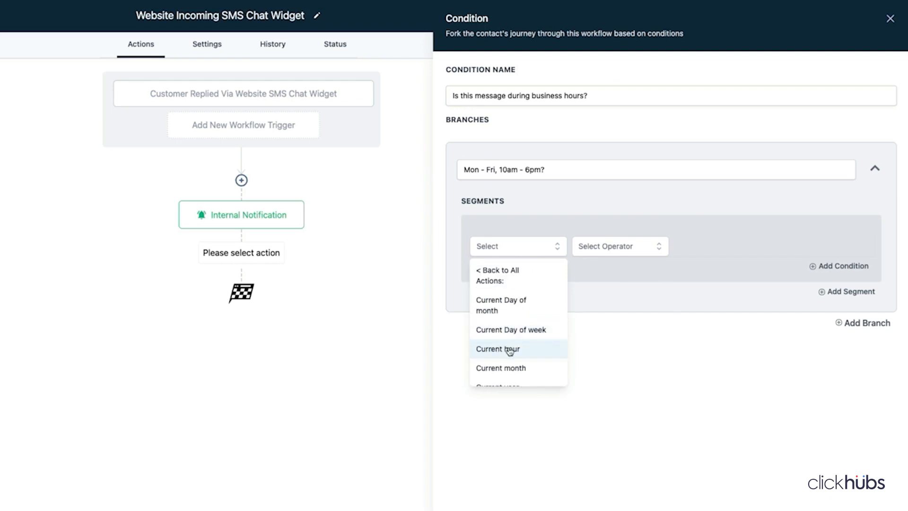
click(515, 330)
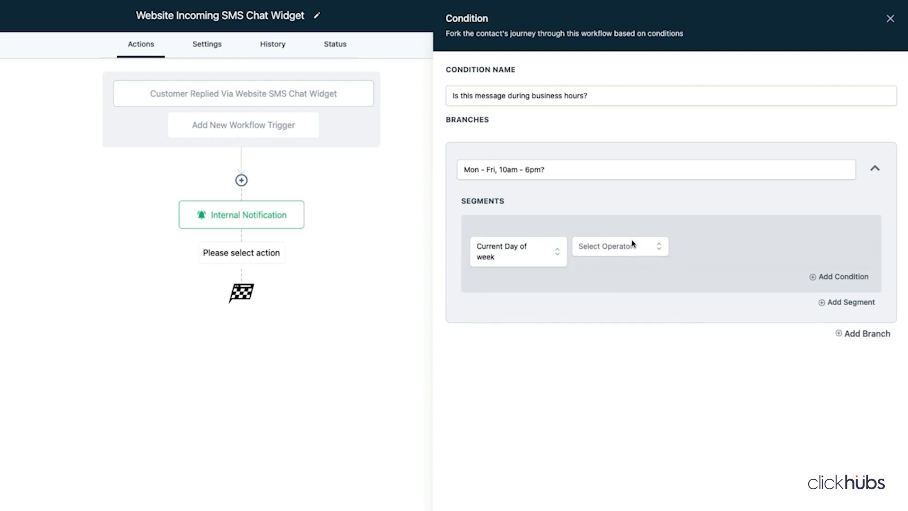
click(632, 244)
click(610, 273)
click(712, 248)
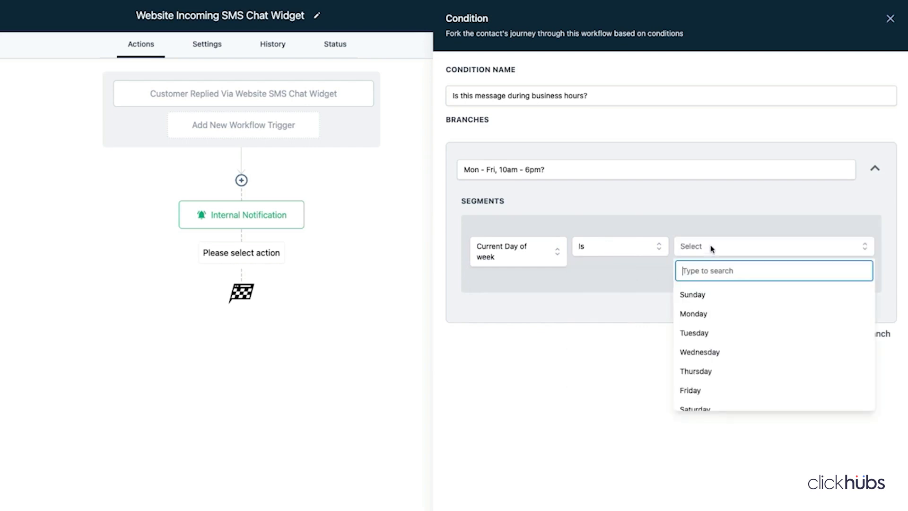
click(703, 313)
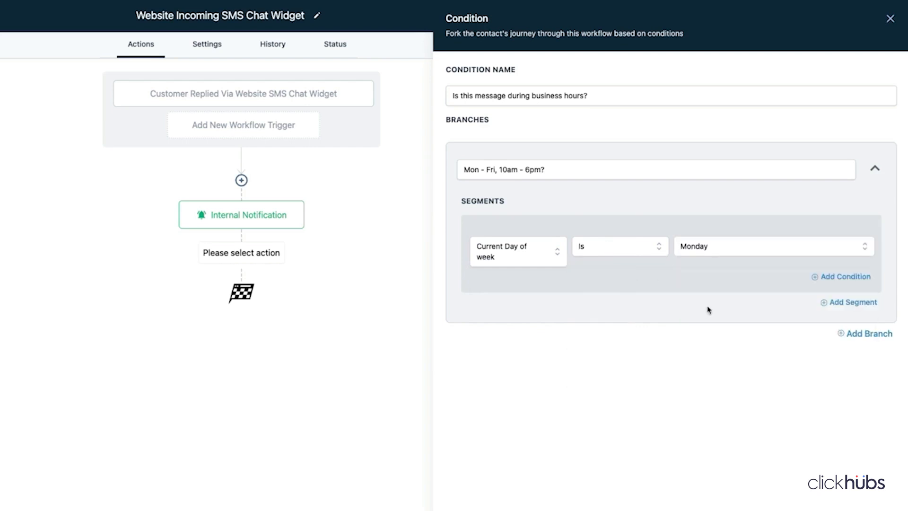
- Add an OR-joined condition Current Day of week Is Tuesday
click(840, 277)
click(508, 347)
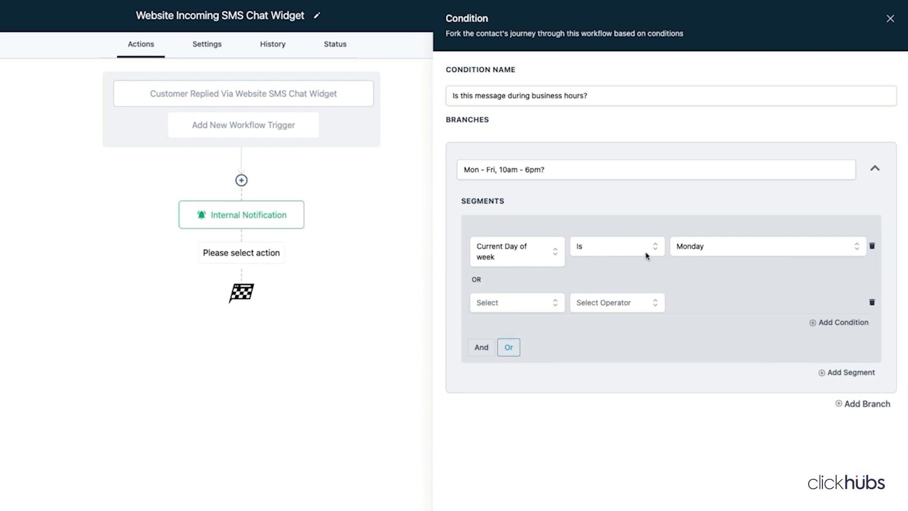
click(510, 303)
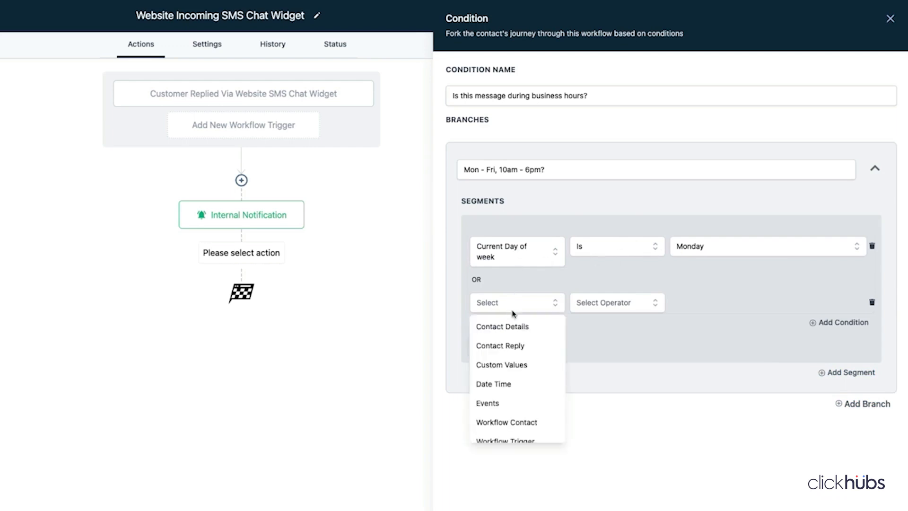
click(507, 385)
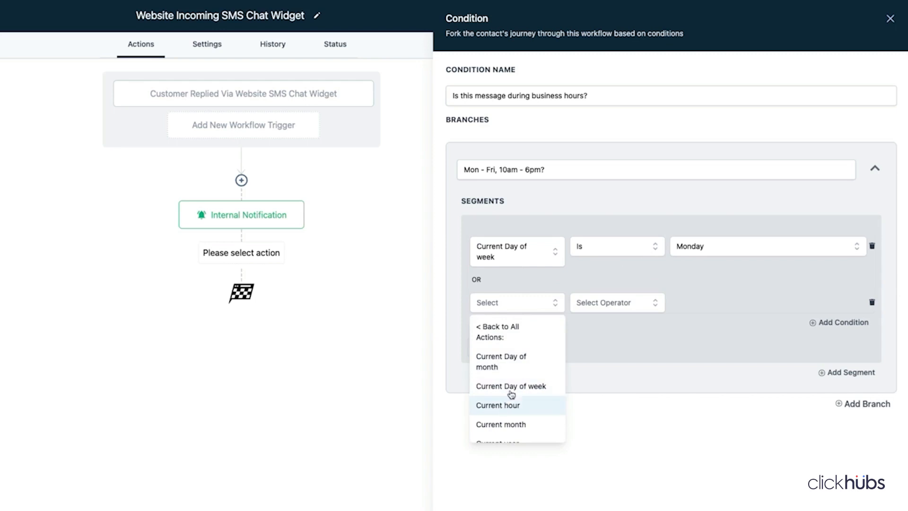
click(510, 389)
click(600, 302)
click(594, 327)
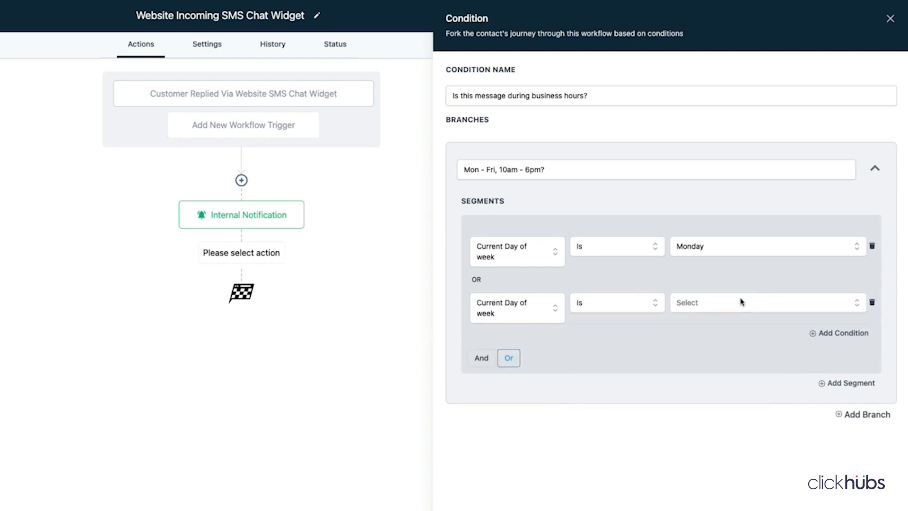
click(740, 302)
click(713, 385)
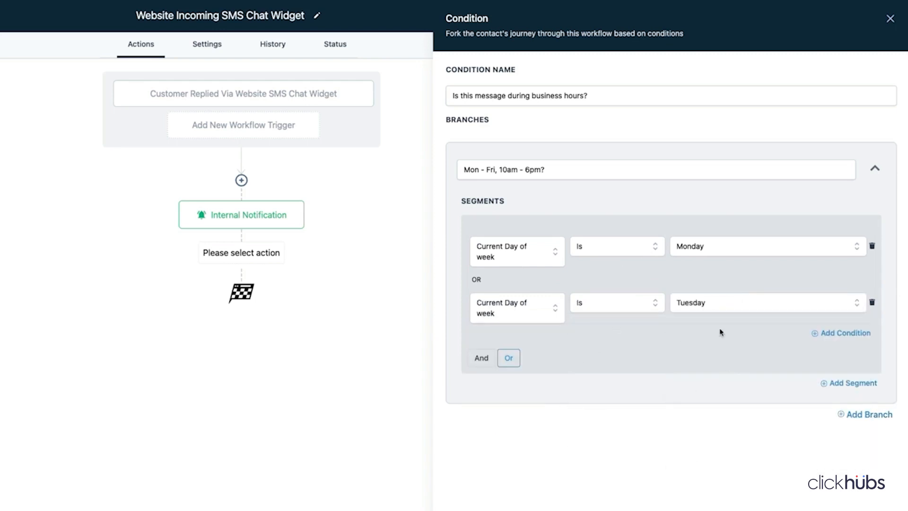
- Add a third day-of-week condition matching Wednesday
click(836, 333)
click(541, 361)
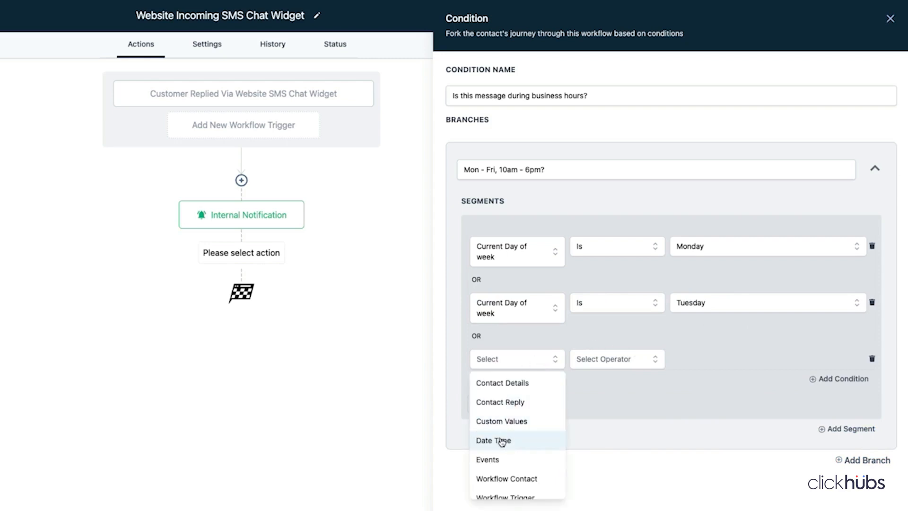
click(504, 445)
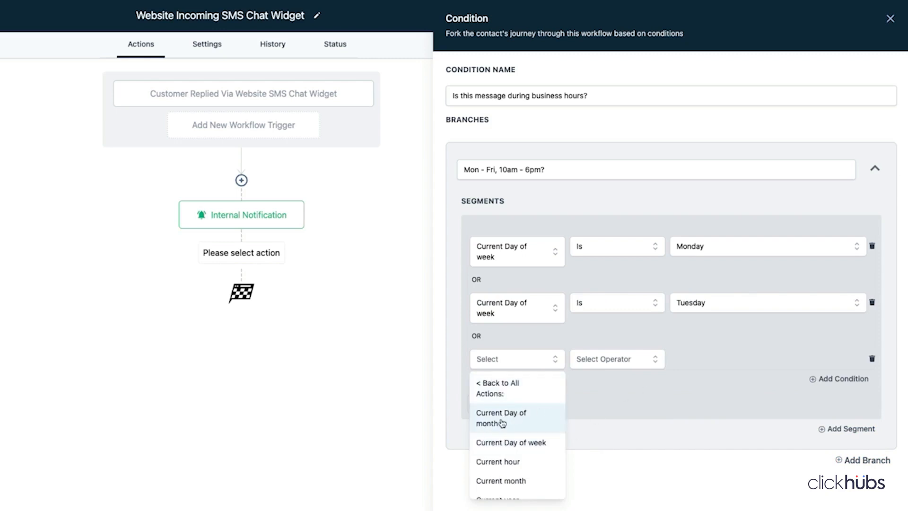
click(513, 442)
click(617, 356)
click(581, 386)
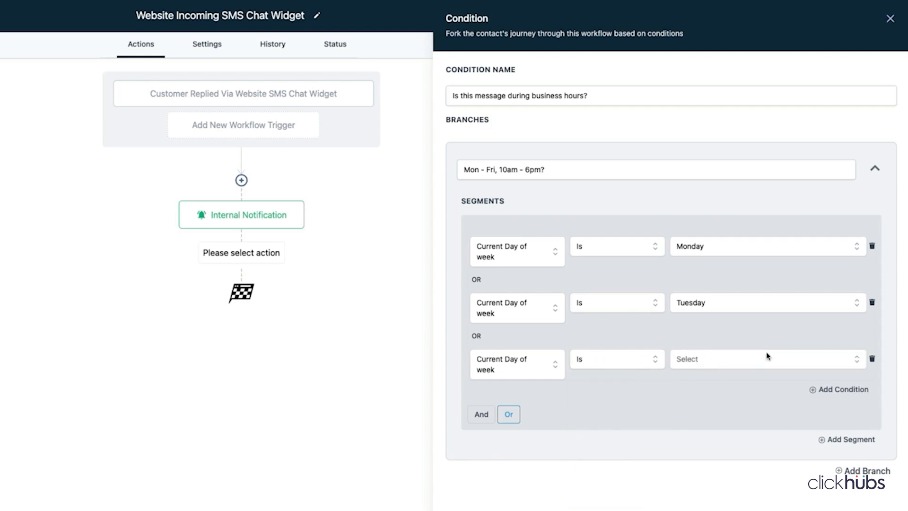
click(733, 367)
click(708, 465)
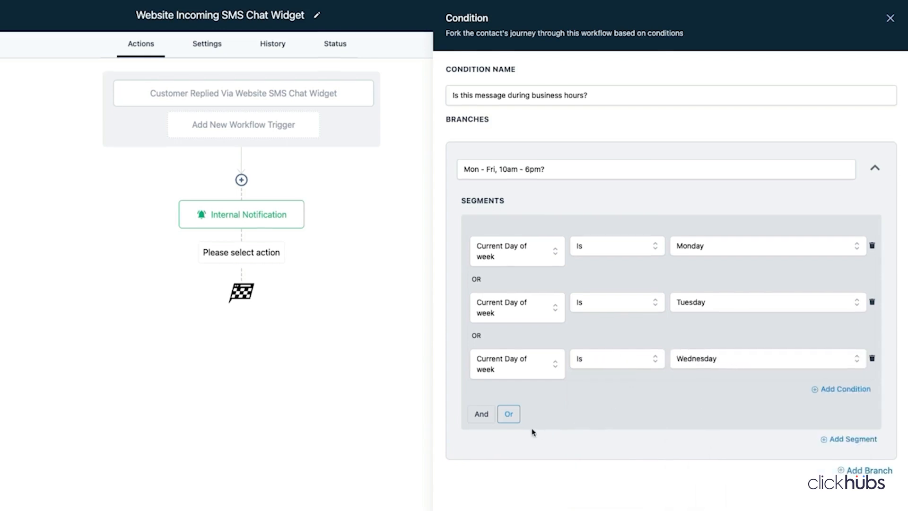
scroll(672, 336, down, 3)
- Add a fourth day-of-week condition matching Thursday
click(828, 244)
click(514, 273)
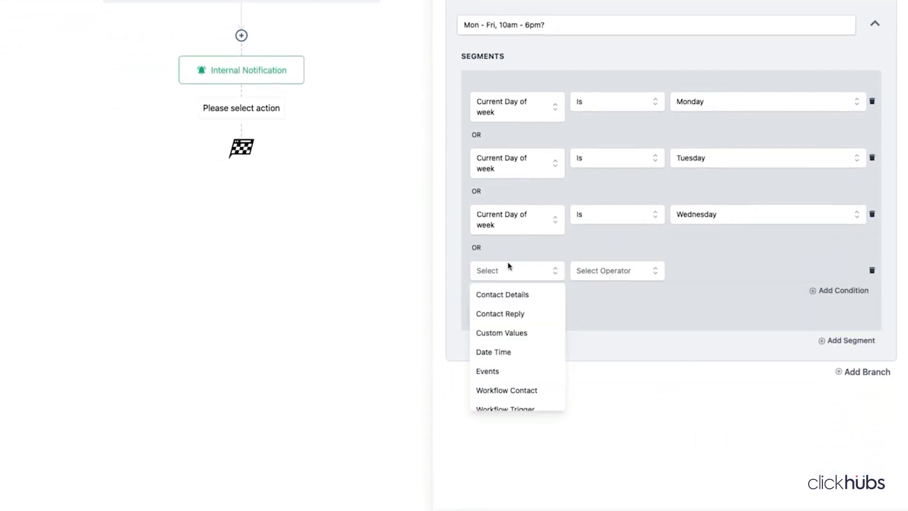
click(506, 351)
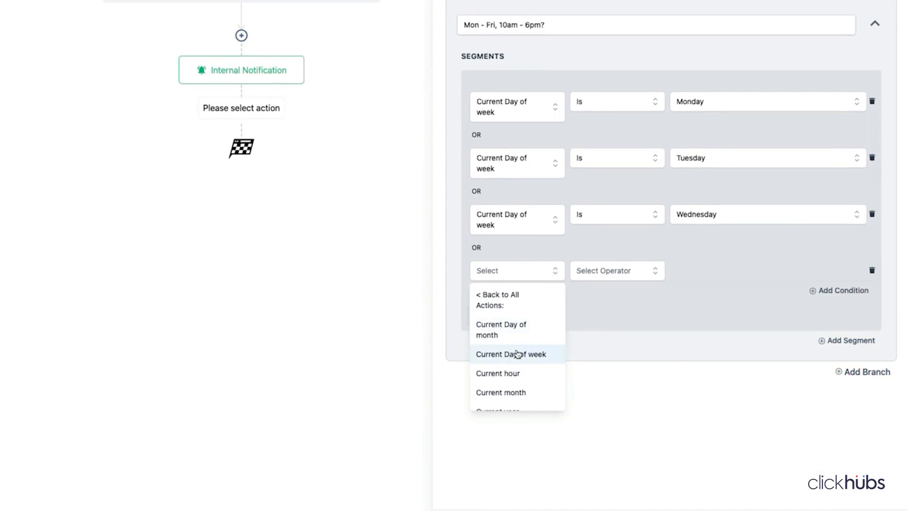
click(514, 353)
click(605, 278)
click(623, 293)
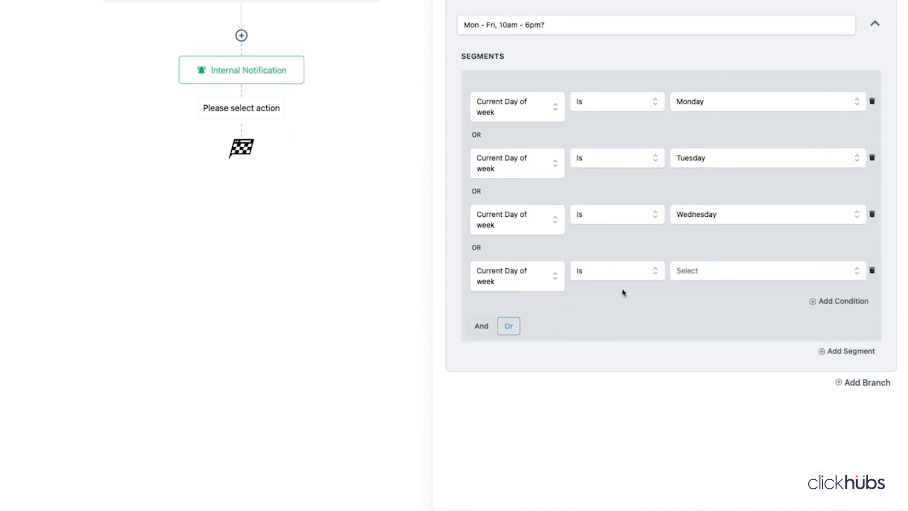
click(699, 270)
click(700, 391)
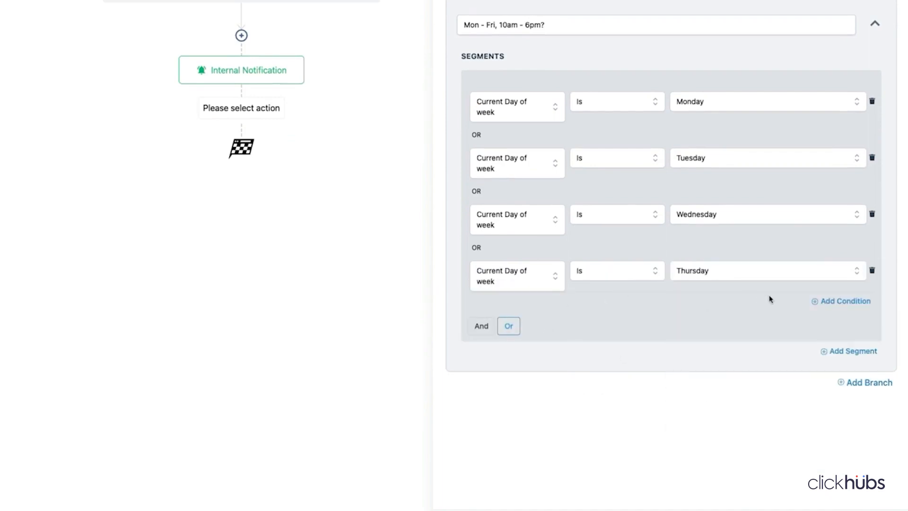
- Add a fifth day-of-week condition matching Friday, then start a second AND segment
click(828, 303)
click(504, 326)
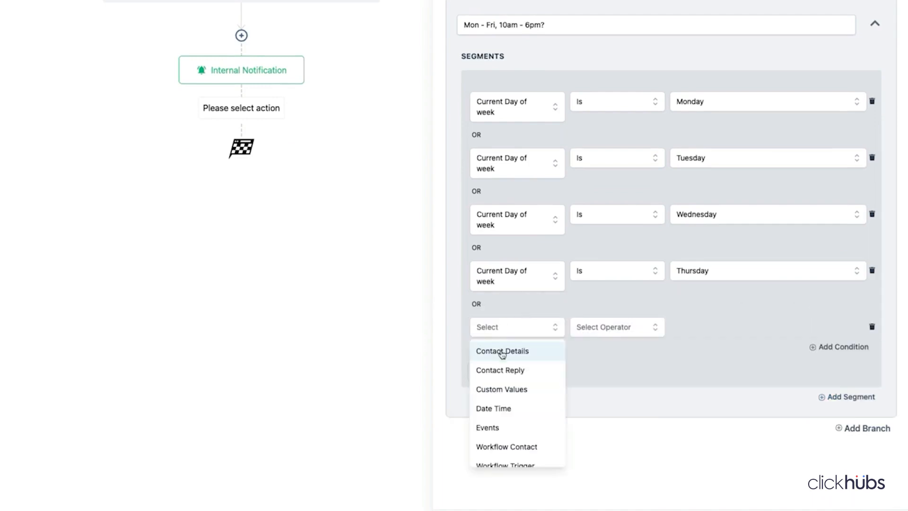
click(503, 408)
click(516, 410)
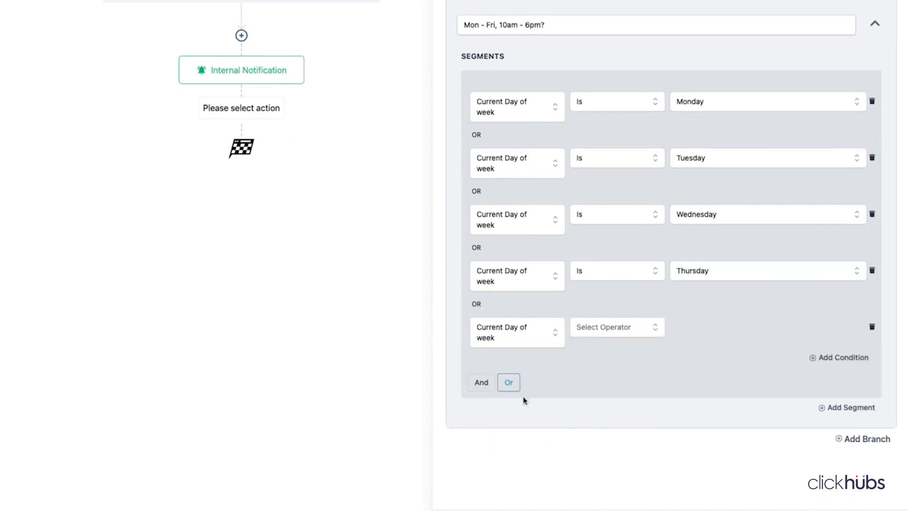
click(601, 324)
click(589, 351)
click(705, 328)
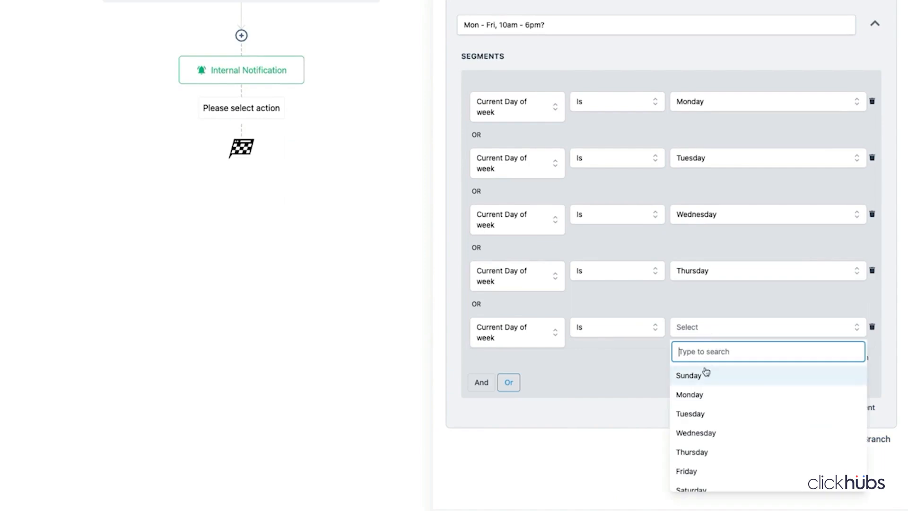
click(697, 471)
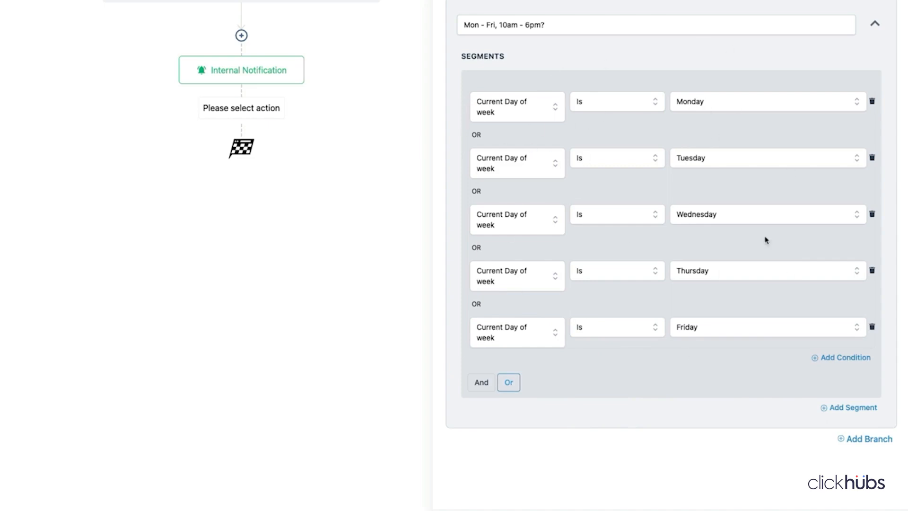
click(854, 408)
scroll(719, 348, down, 3)
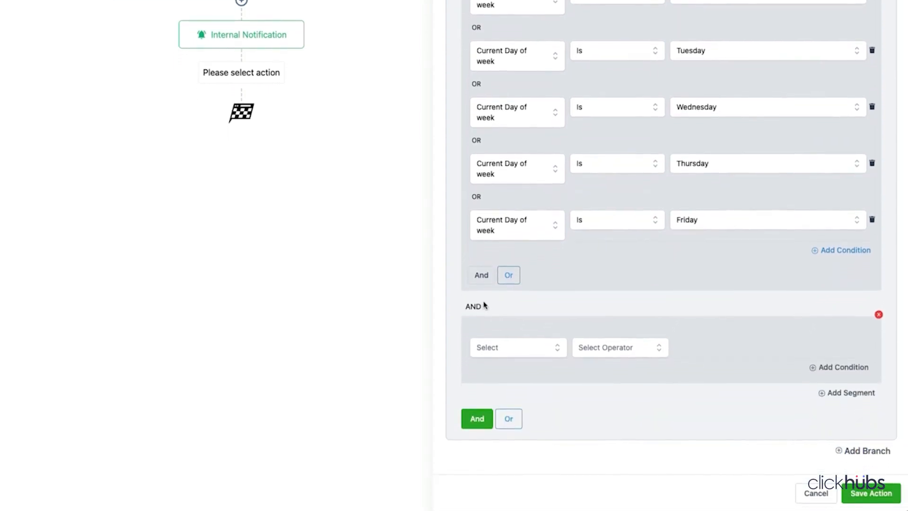
- In the new segment, require Current hour Is on or after 10:00 AM
click(549, 347)
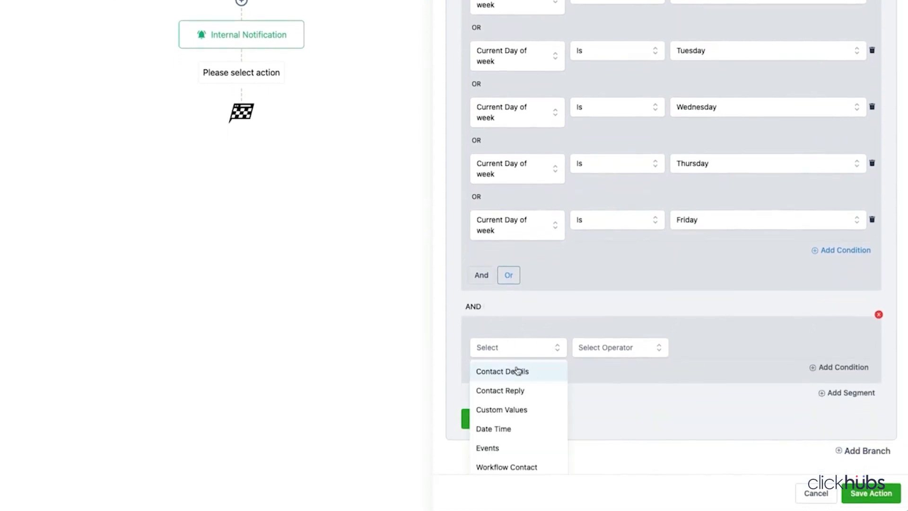
click(503, 435)
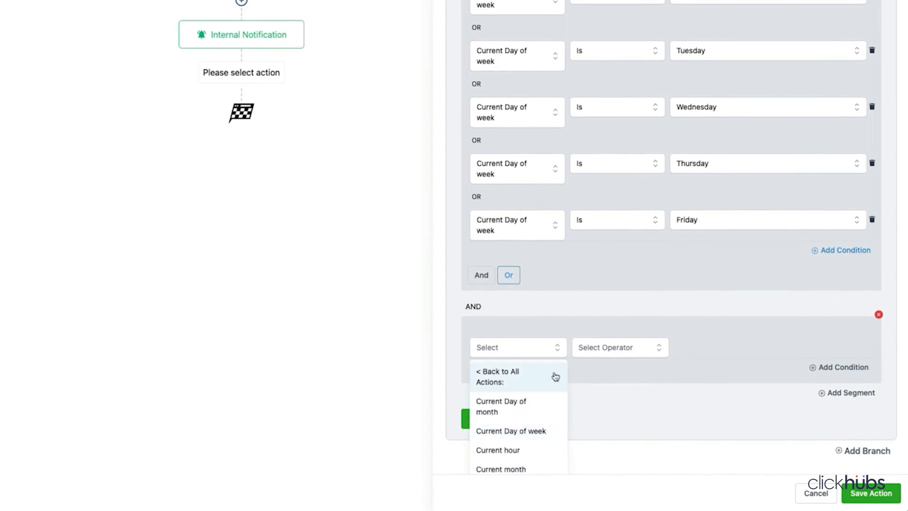
scroll(515, 432, down, 1)
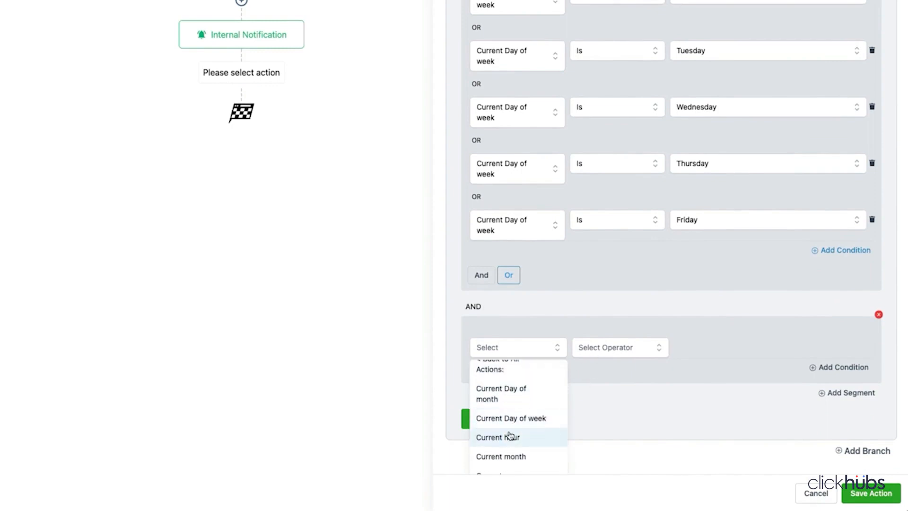
click(513, 436)
click(614, 353)
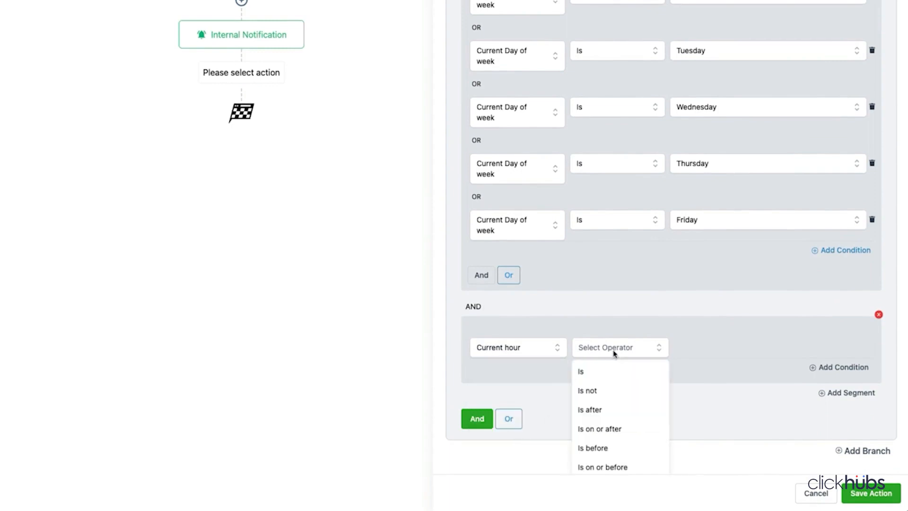
click(610, 428)
click(735, 342)
scroll(738, 444, down, 3)
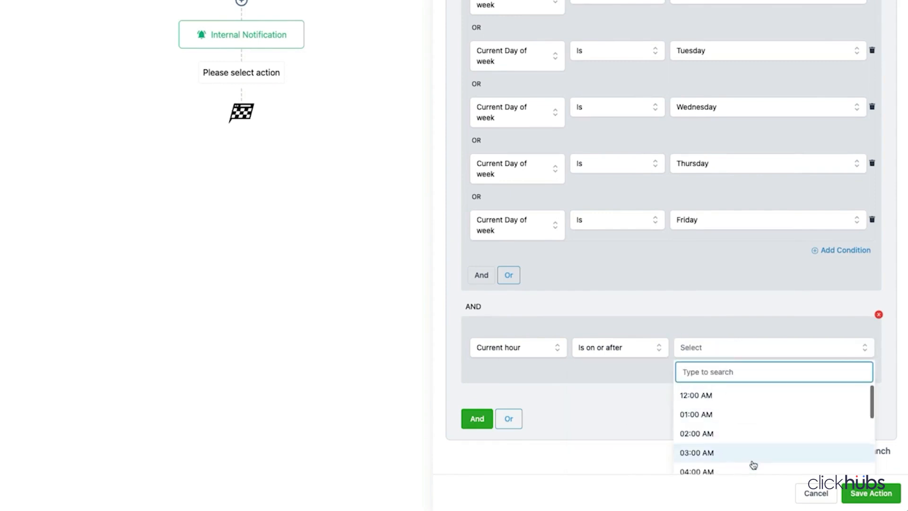
scroll(719, 460, down, 3)
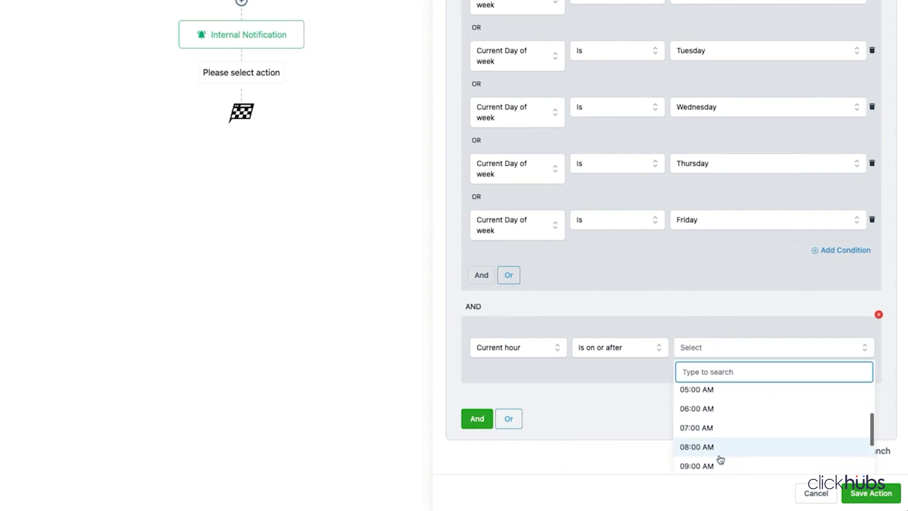
click(707, 459)
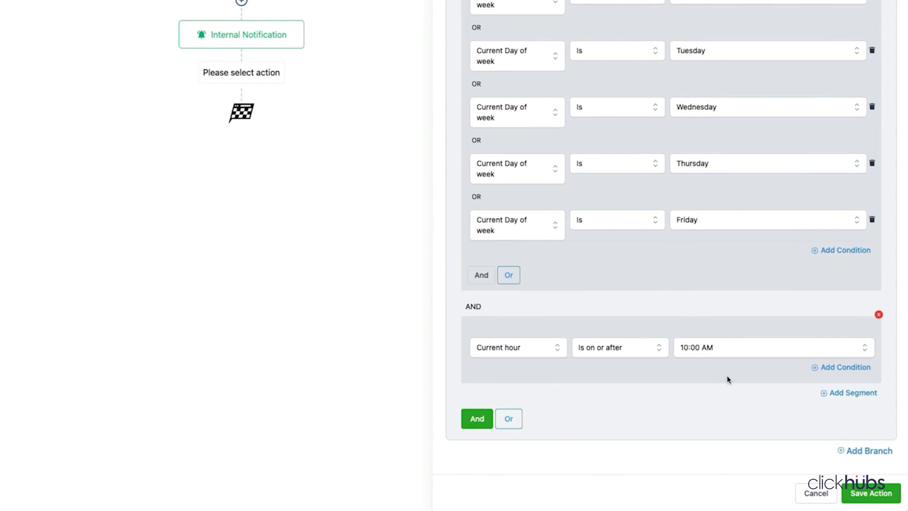
- Add a Current hour Is before 06:00 PM condition and save the business-hours condition
click(846, 367)
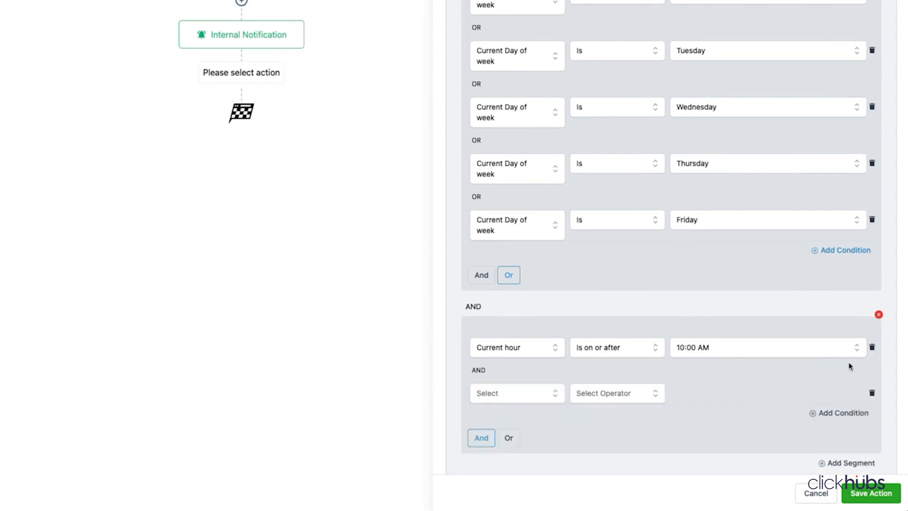
scroll(579, 371, down, 3)
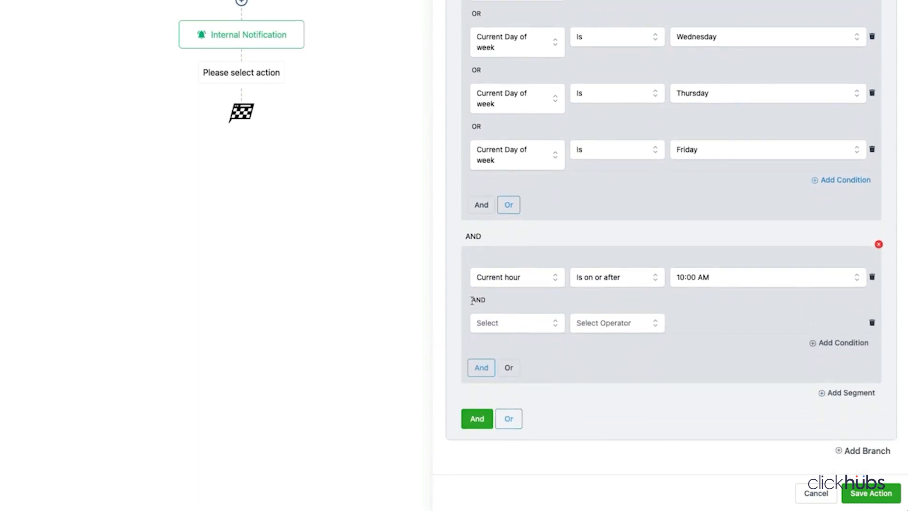
click(533, 326)
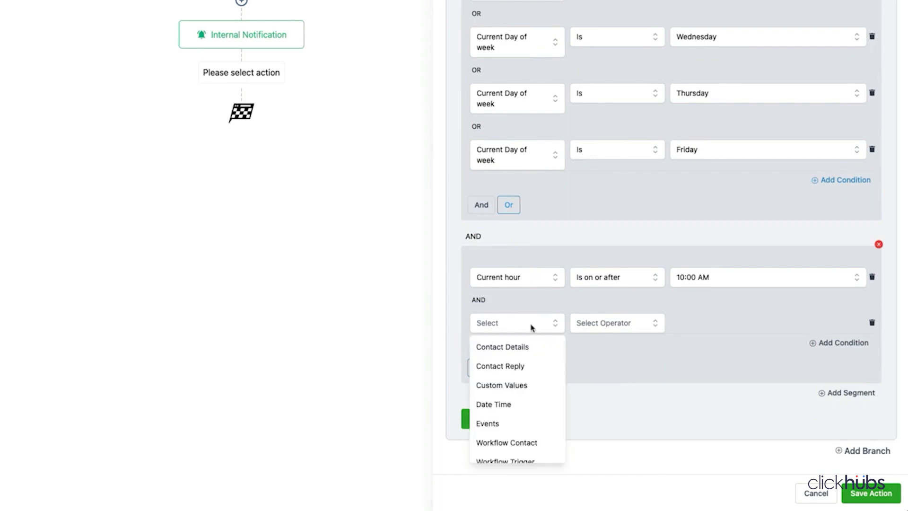
click(497, 403)
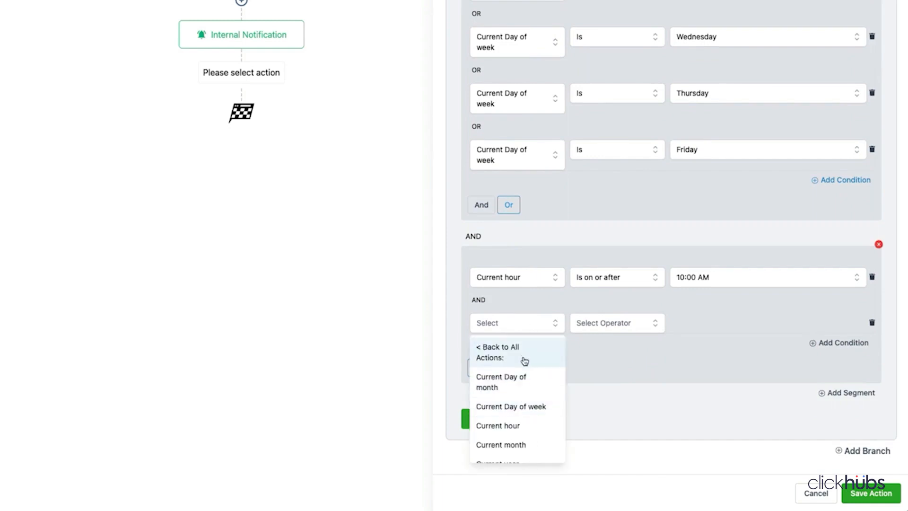
click(510, 427)
click(610, 329)
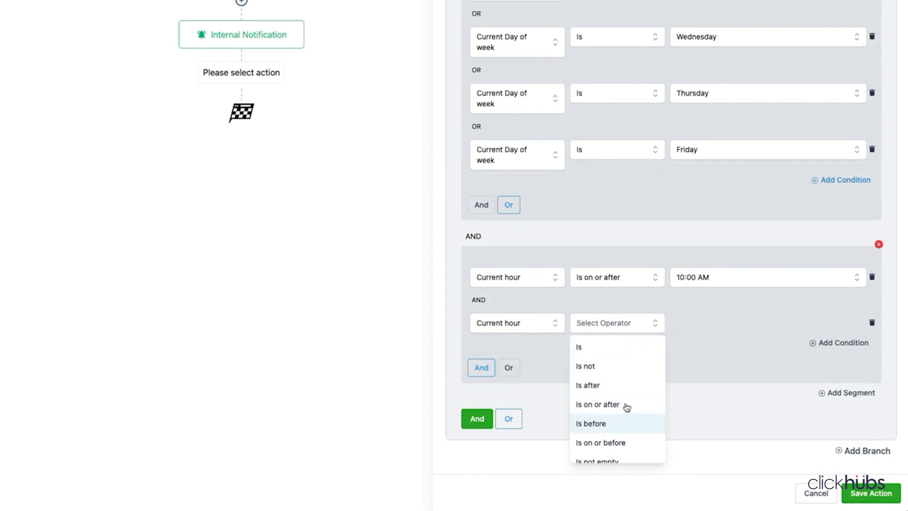
click(604, 422)
click(712, 322)
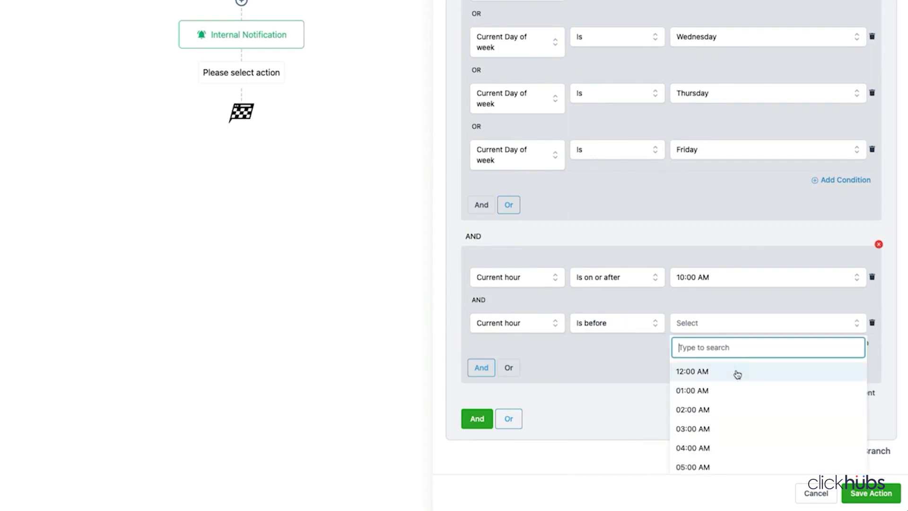
scroll(735, 378, down, 5)
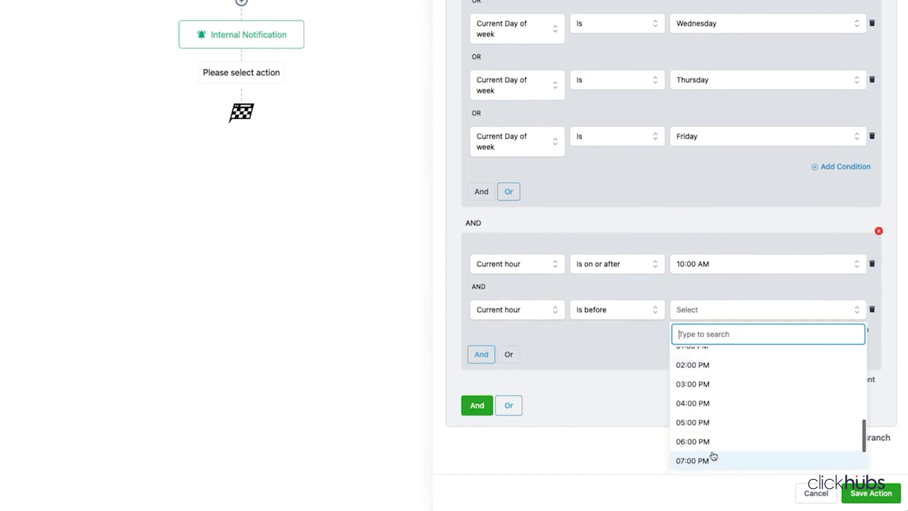
click(710, 446)
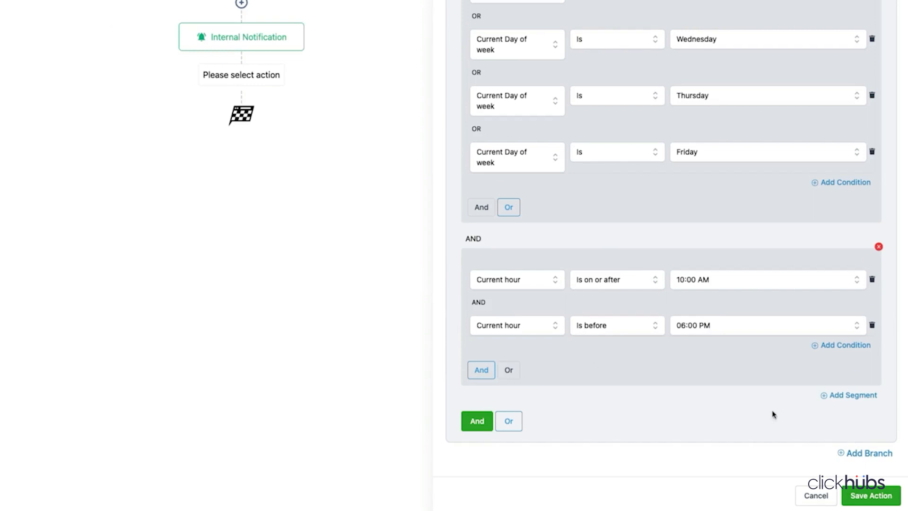
click(872, 495)
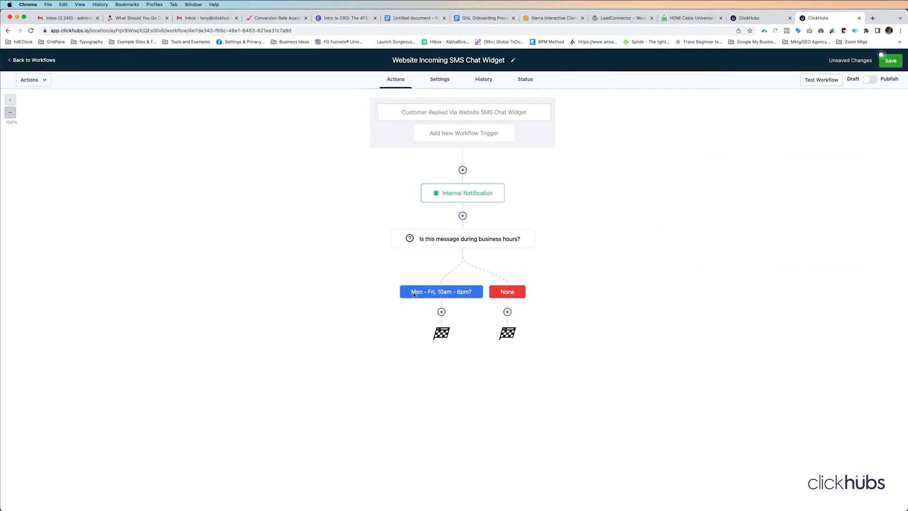
- Add a Send Email action under the Mon–Fri, 10am–6pm branch, then discard it
click(441, 313)
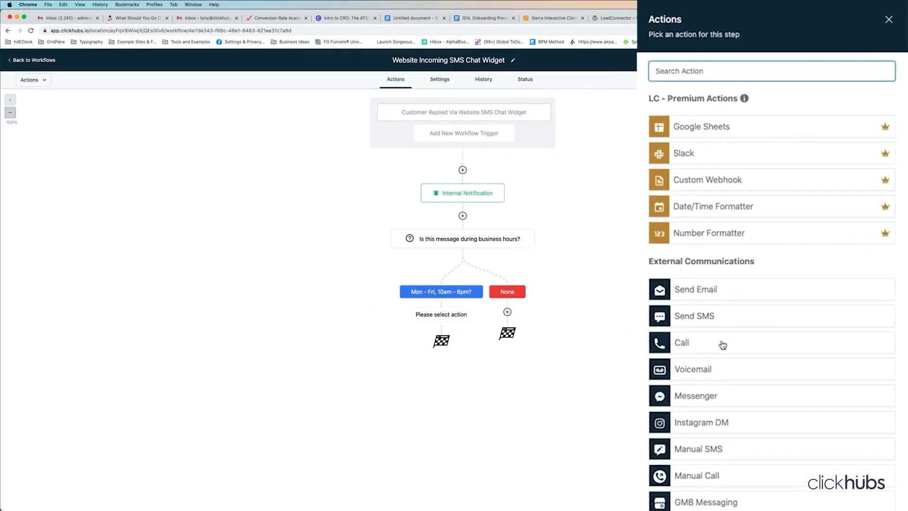
click(723, 293)
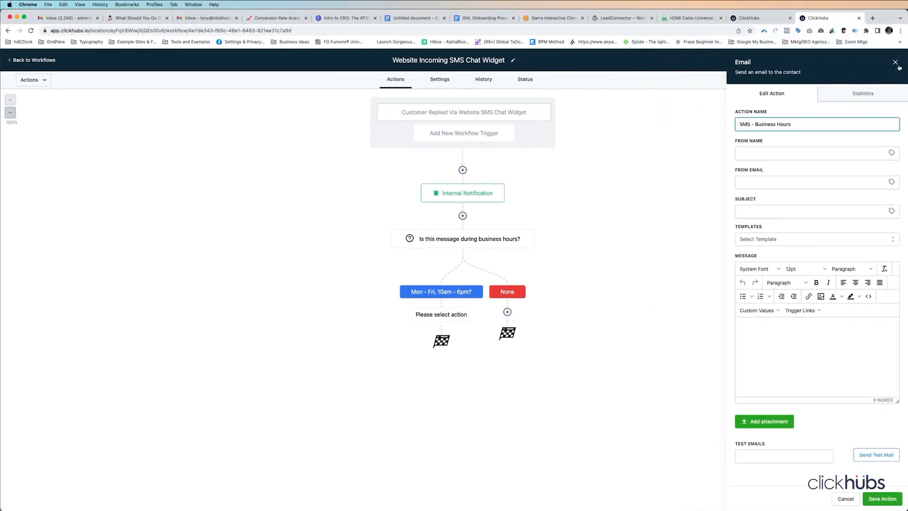
click(895, 62)
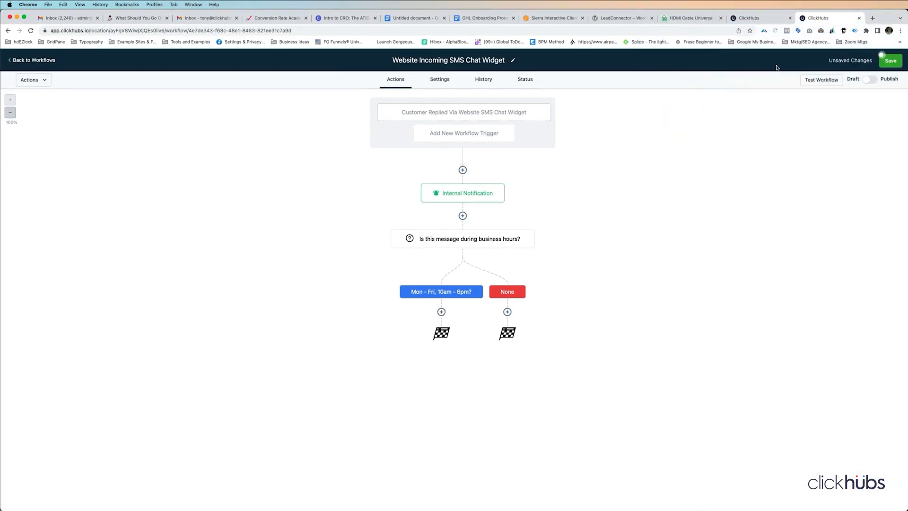
- Add a Send SMS step with the pasted greeting, named 'SMS during business hours', and save it
click(441, 312)
click(701, 317)
double_click(700, 109)
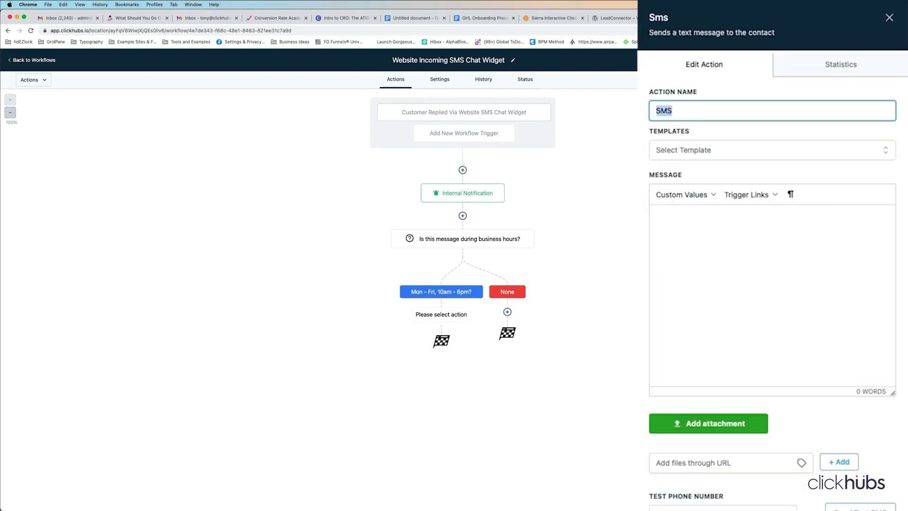
click(748, 232)
text(Hi {{contact.first_name}}, thanks for you message. We'll have someone get back to you asap!)
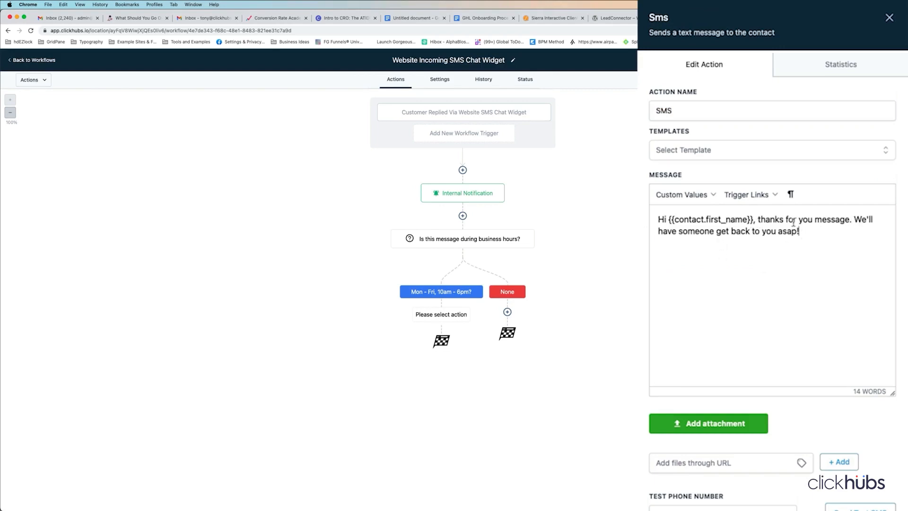
click(685, 109)
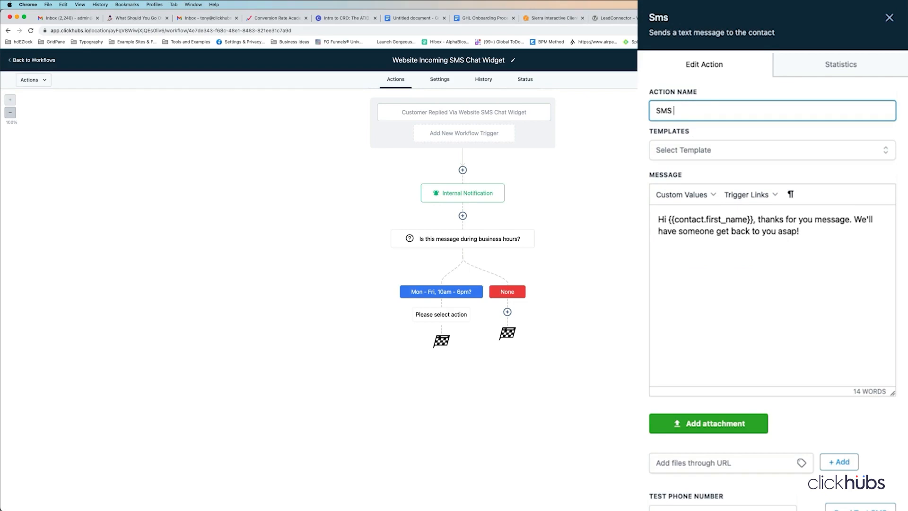
text(during business hours)
scroll(766, 397, down, 5)
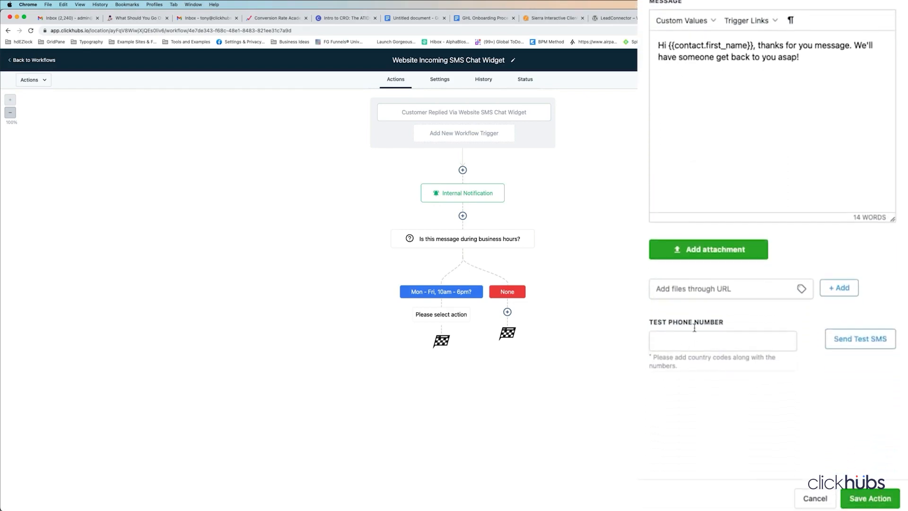
click(863, 499)
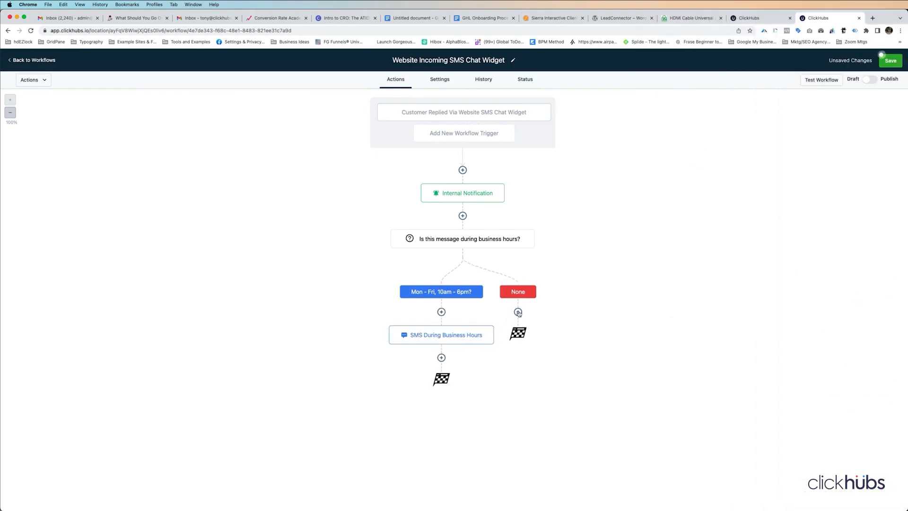
click(518, 313)
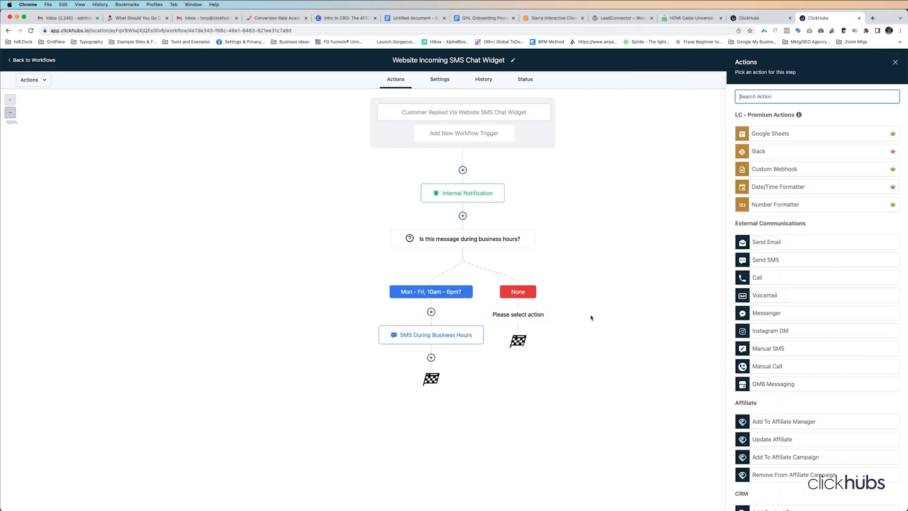
- Create a Send SMS step whose greeting adds 'You've reached us outside of business hours, but we'll'
click(757, 259)
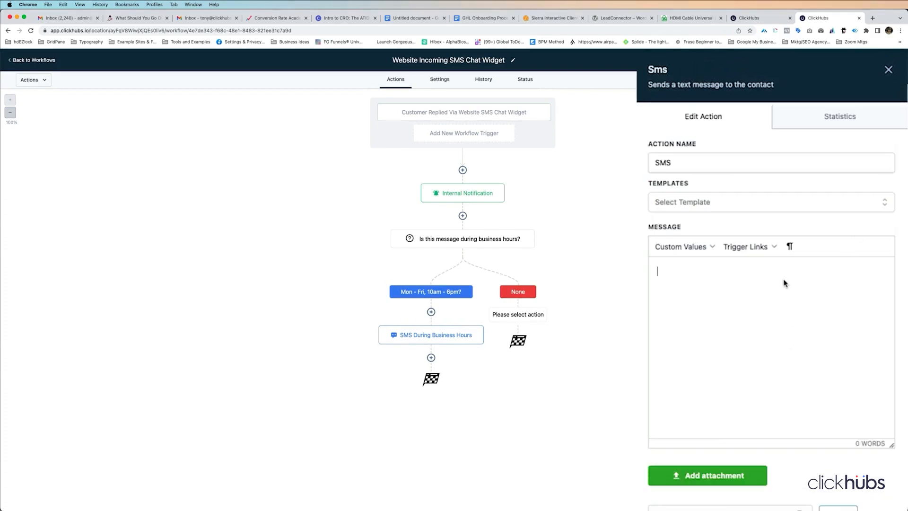
text(Hi {{contact.first_name}}, thanks for you message. We'll have someone get back to you asap!)
click(852, 269)
text(You've reached us outs)
key(BackSpace)
key(BackSpace)
key(BackSpace)
key(BackSpace)
text(d us outside fo)
key(BackSpace)
key(BackSpace)
text(of business hours, but)
key(Delete)
text(w)
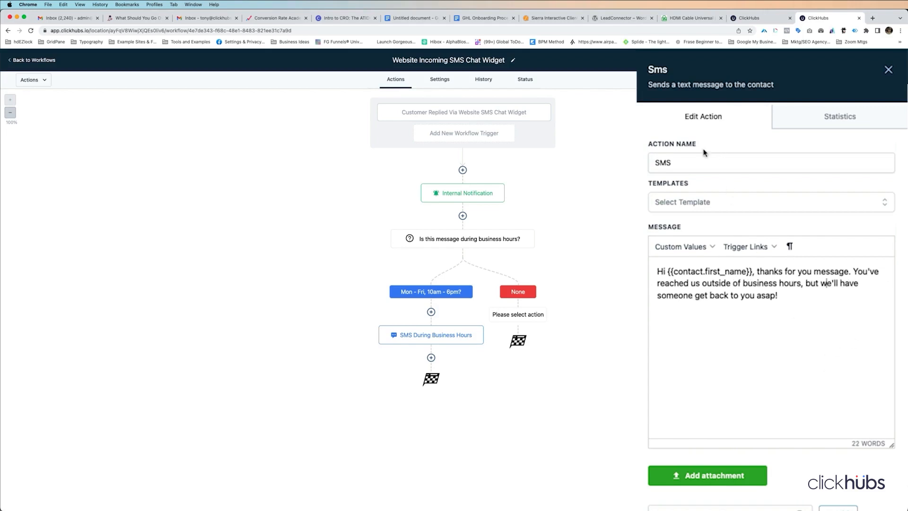
- Rename the step to 'SMS outside of business hours'
click(657, 161)
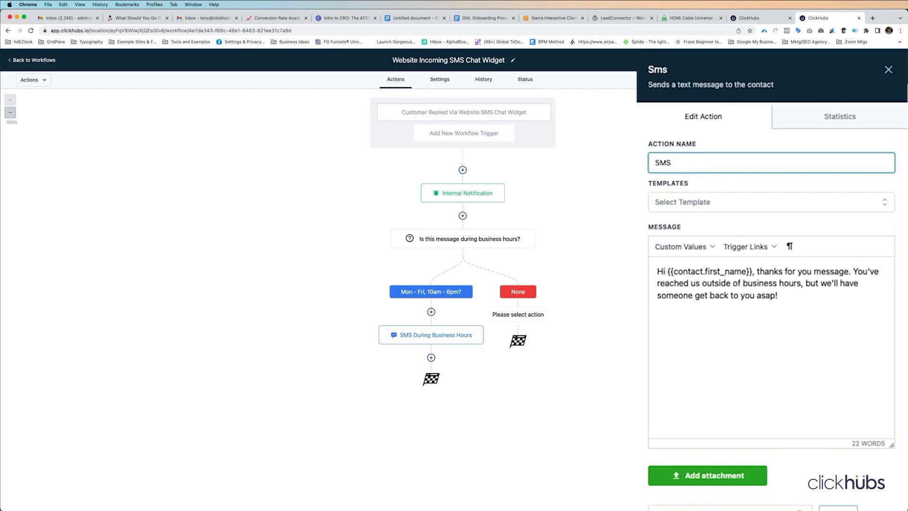
text(outside of business hours)
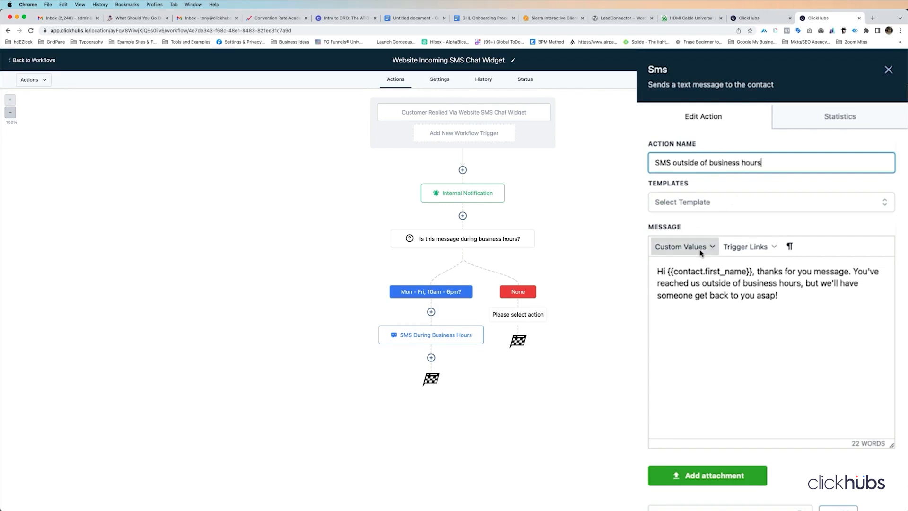
scroll(780, 293, down, 5)
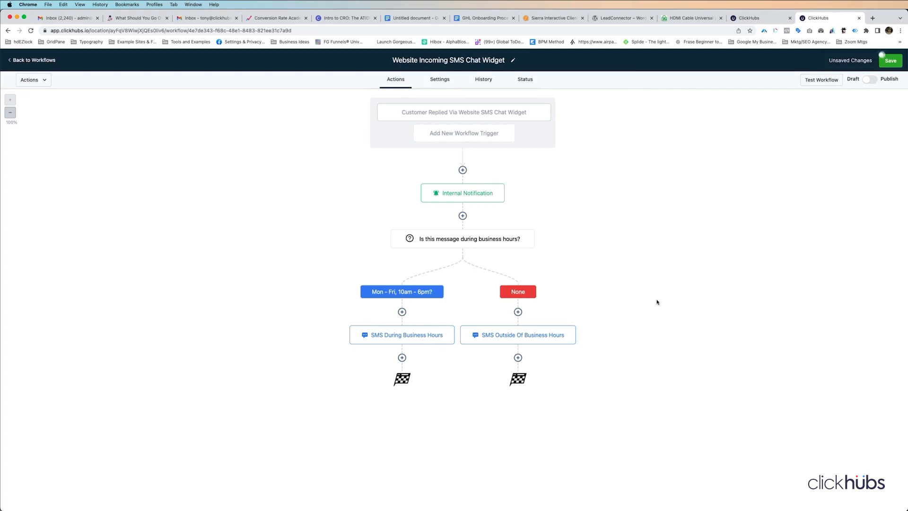
- Save the workflow, switch it from Draft to Publish, and save it again
click(890, 61)
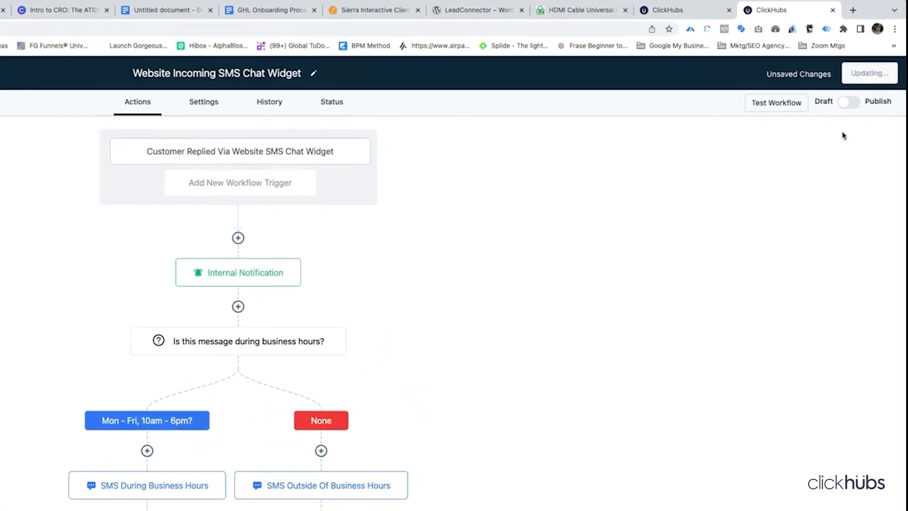
click(887, 73)
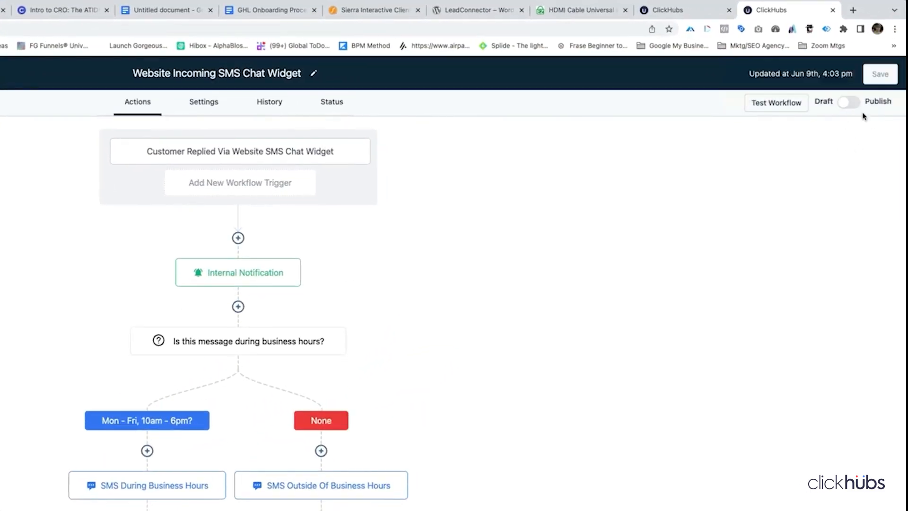
click(853, 102)
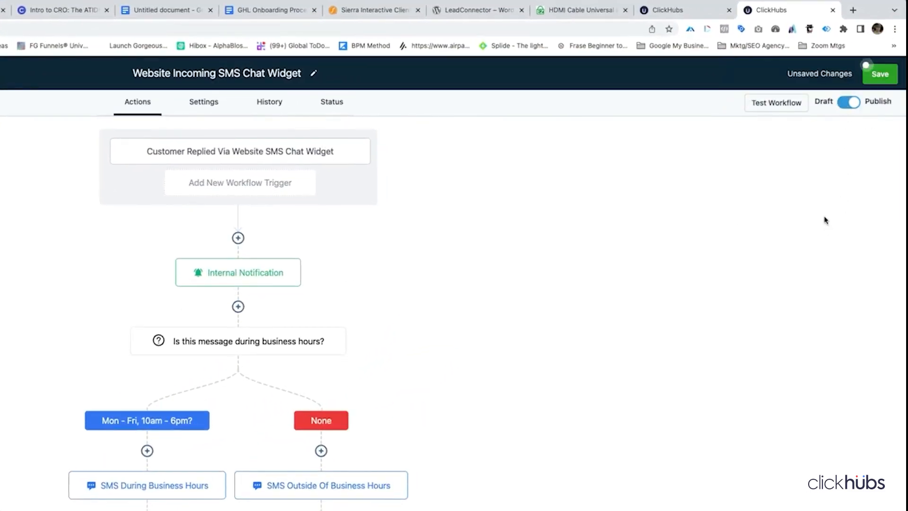
click(881, 75)
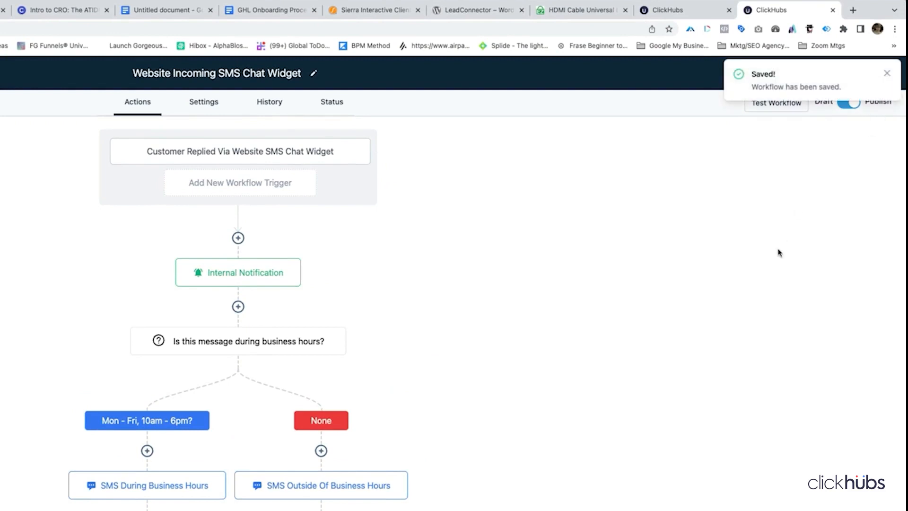
click(887, 72)
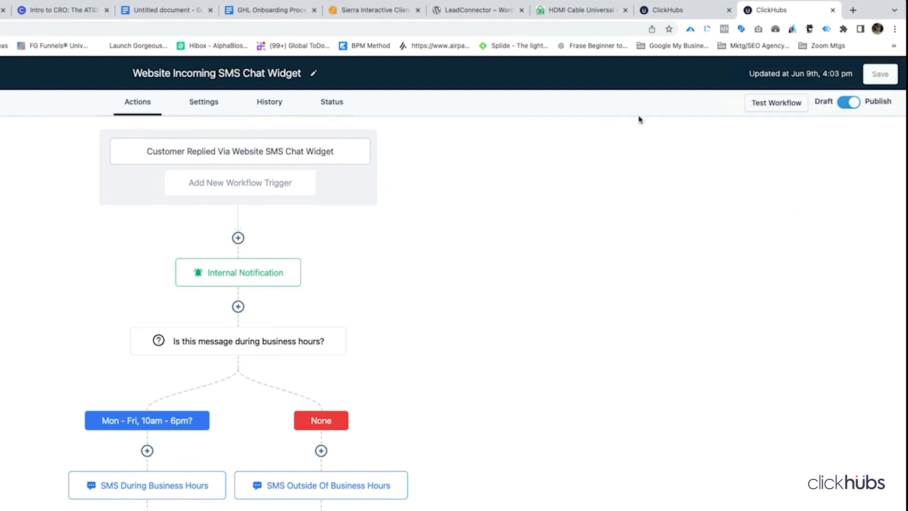
click(575, 13)
- Send 'This is my new message on Friday at 4:03pm' through the website chat widget, then check ClickHubs Conversations
scroll(877, 488, down, 5)
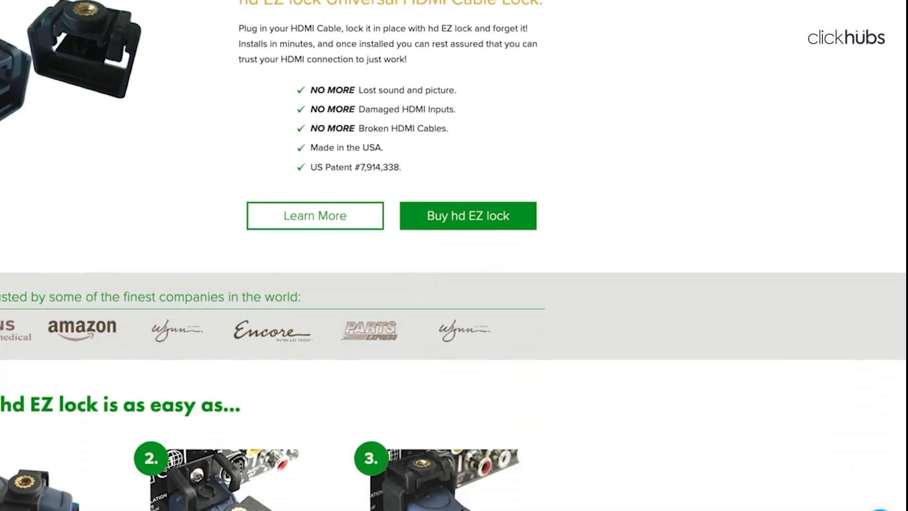
click(877, 488)
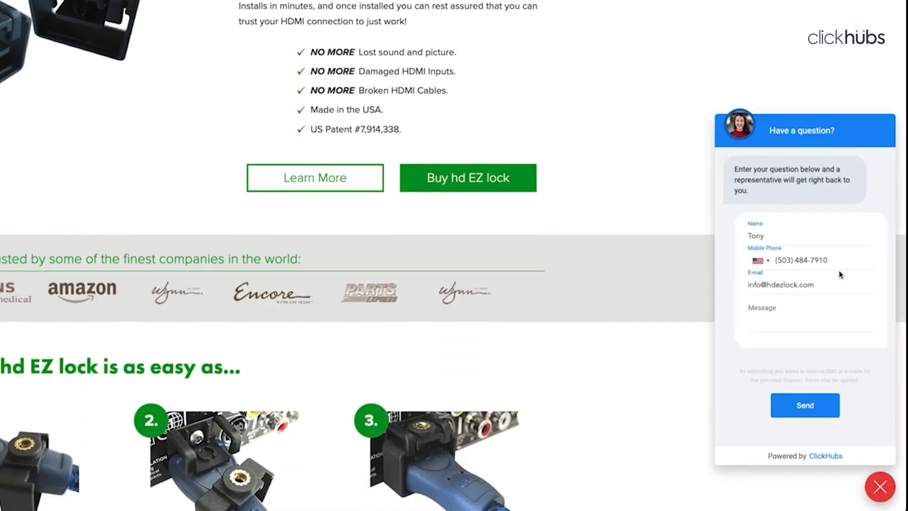
click(766, 308)
text(This is my new)
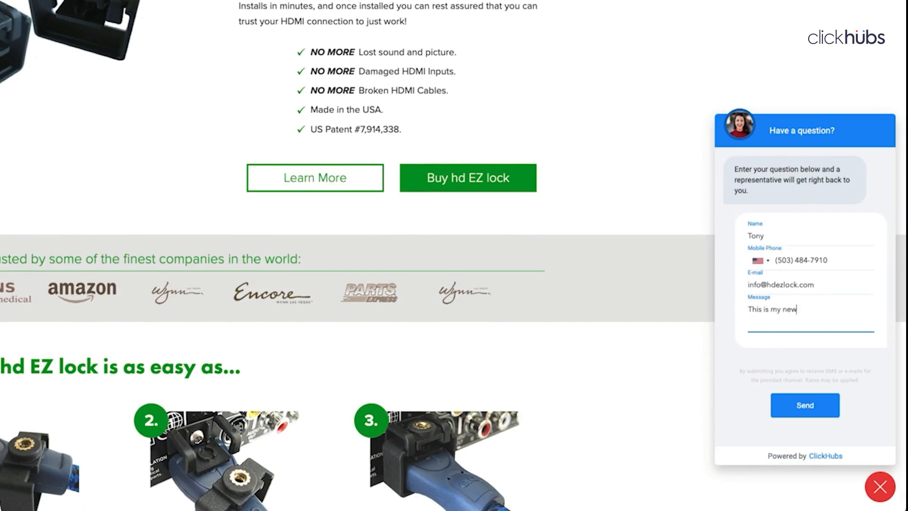
text( message on Friday at 4:03pm)
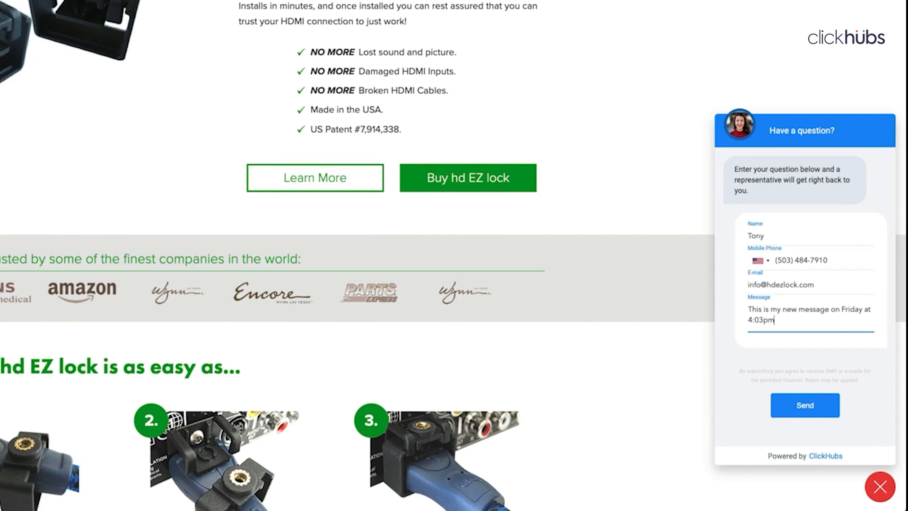
click(809, 405)
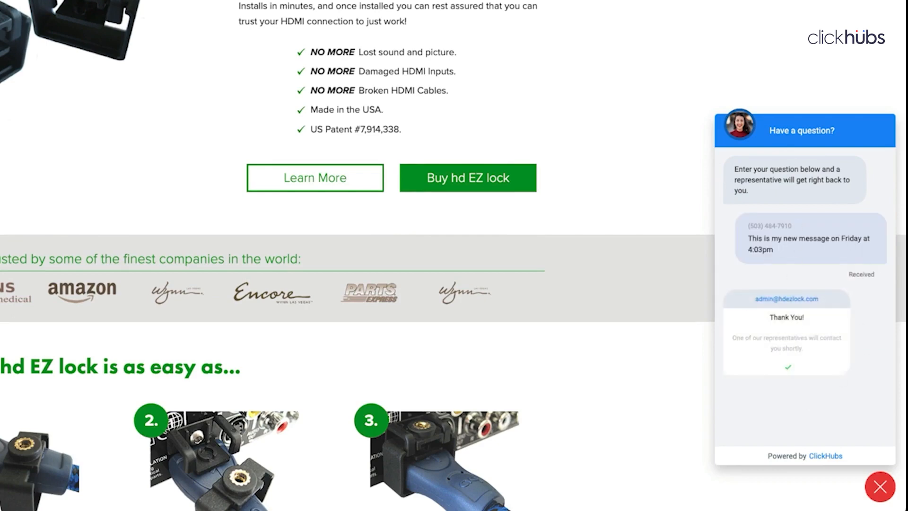
click(880, 486)
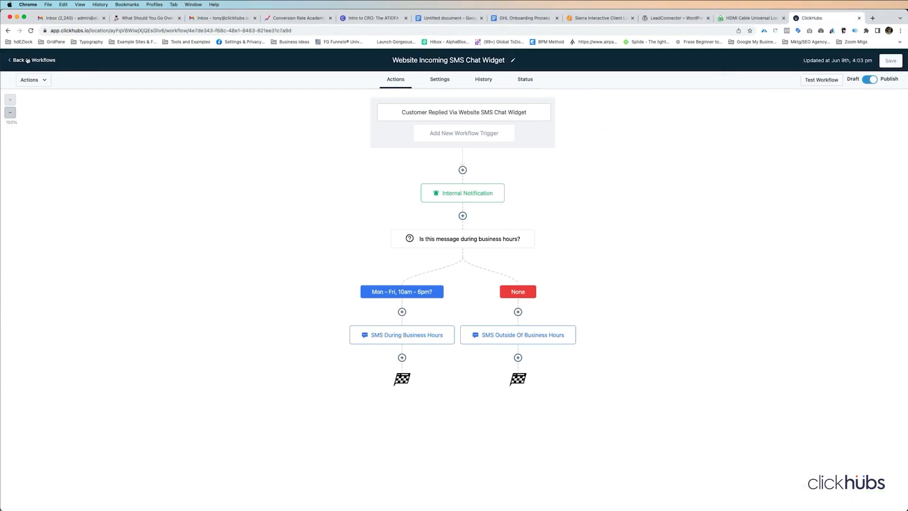
click(27, 61)
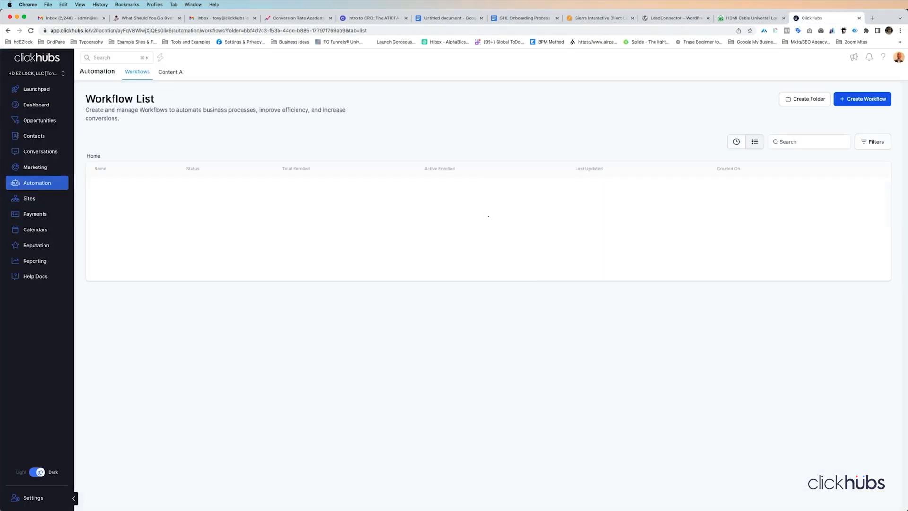
click(37, 152)
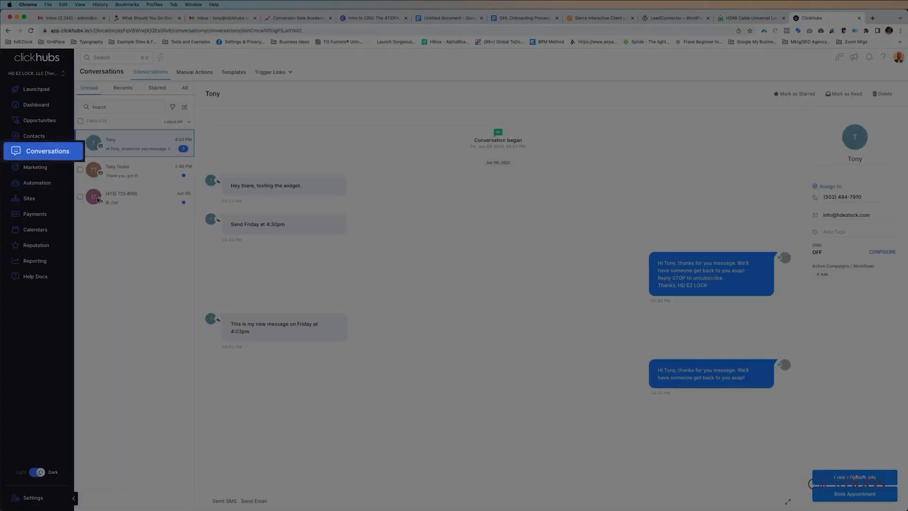